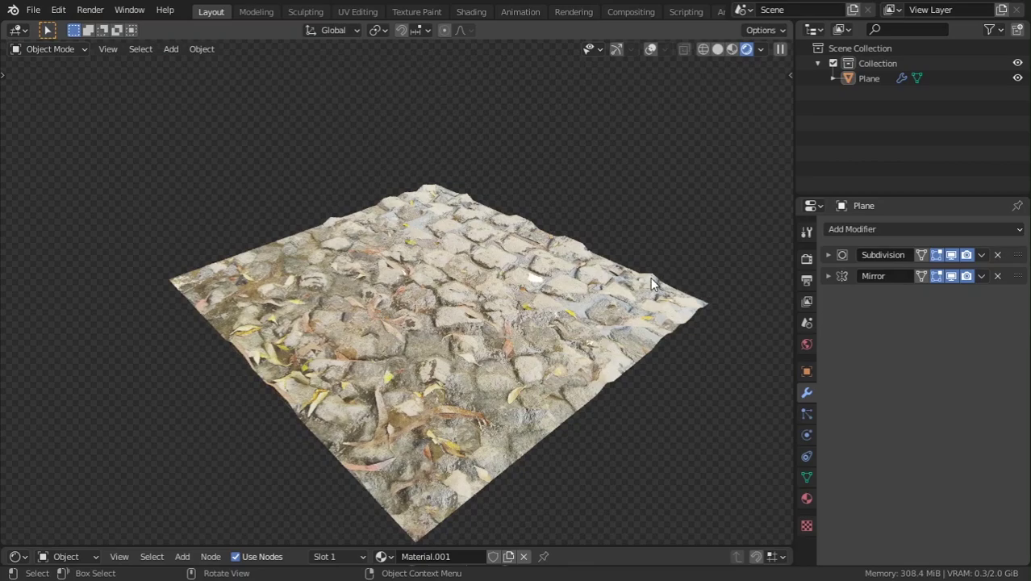
Orbit around the cobblestone plane, make the Shader Editor taller and frame the whole node graph.
middle_click_drag(652, 282, 532, 338)
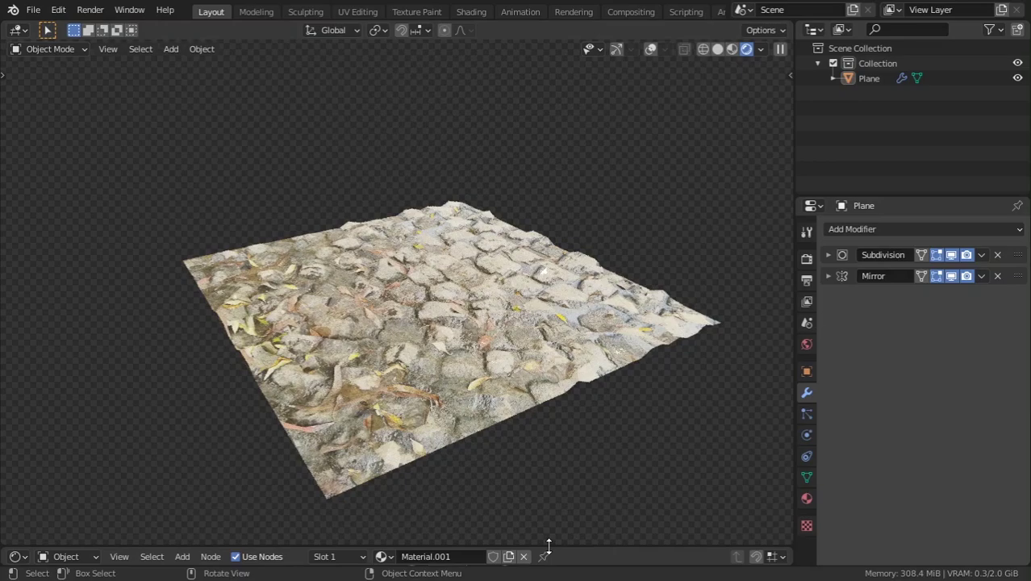
left_click_drag(548, 545, 559, 309)
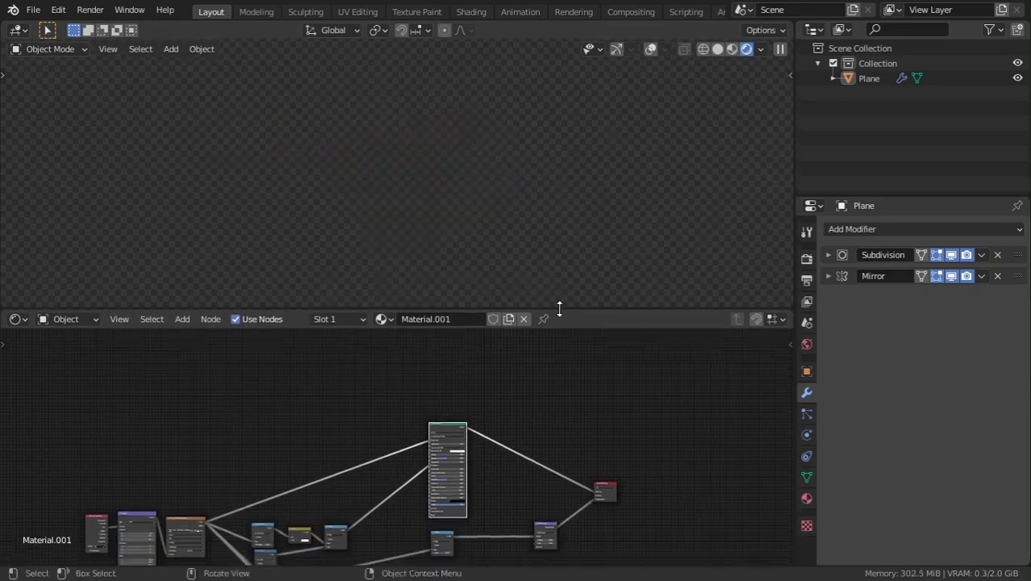
key("Home")
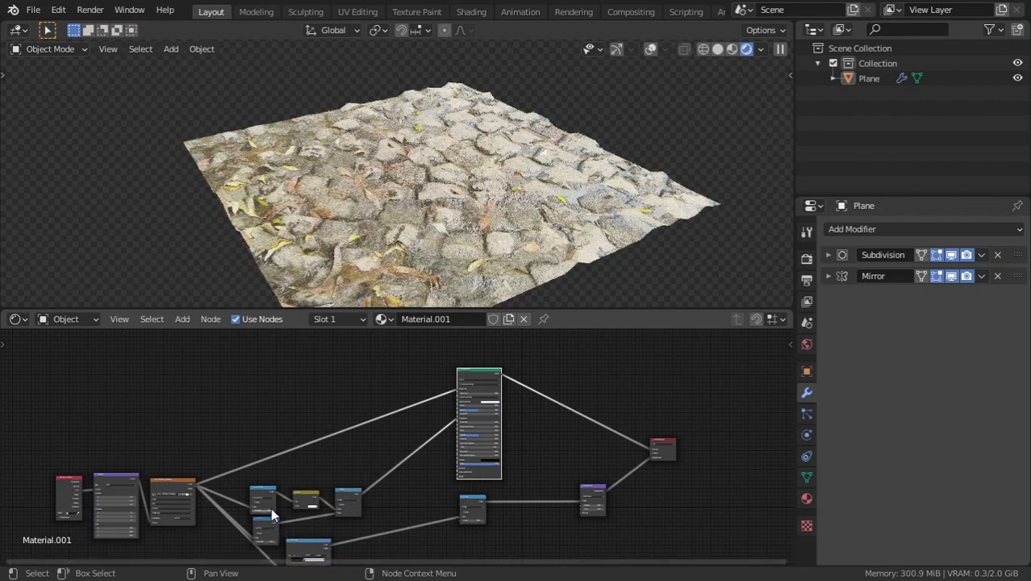
Start a new General file, discarding the cobblestone scene without saving.
left_click(33, 10)
mouse_move(65, 28)
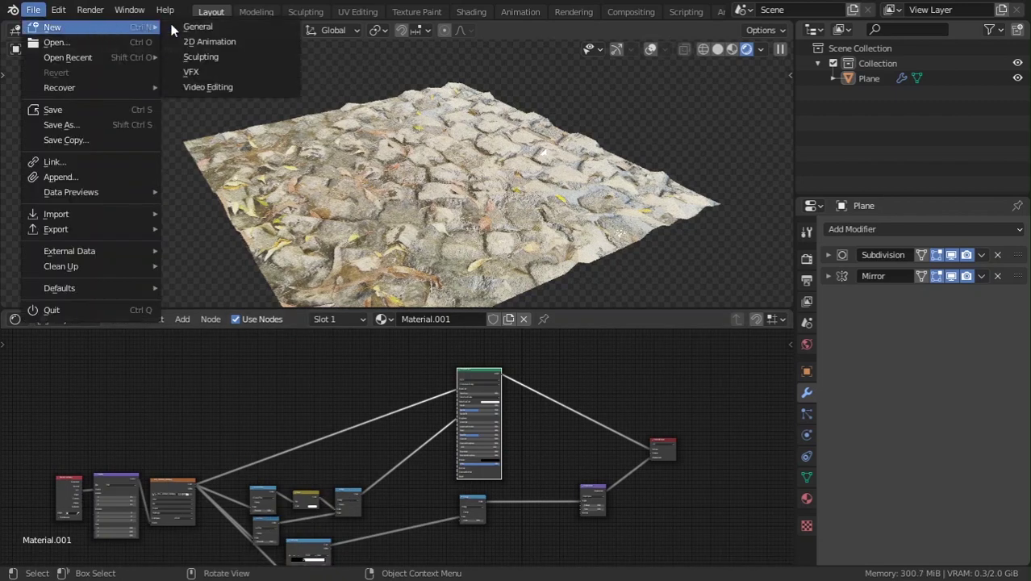
left_click(199, 27)
left_click(545, 316)
Add a 2 m mesh plane at the origin of the empty scene.
middle_click_drag(515, 208, 500, 271)
key("shift+a")
mouse_move(424, 272)
left_click(494, 272)
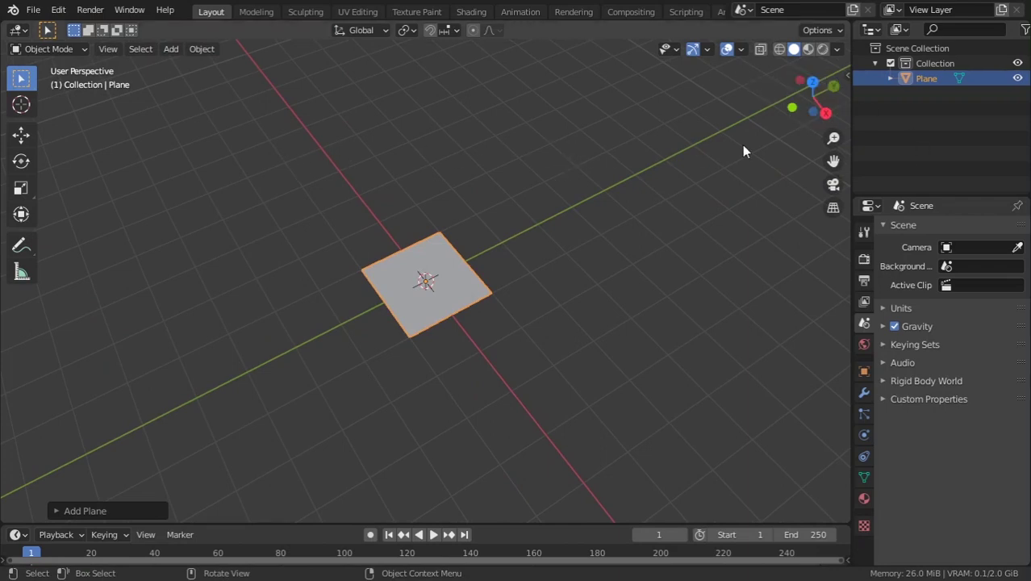
Show the N sidebar and look through its AnimAll and Screencast Keys tabs.
key("n")
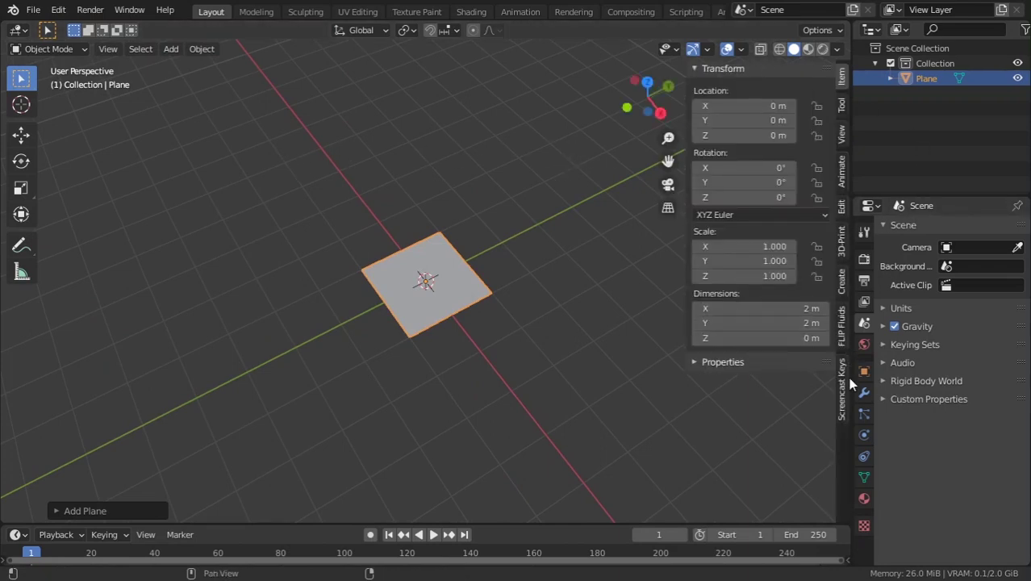
left_click(841, 171)
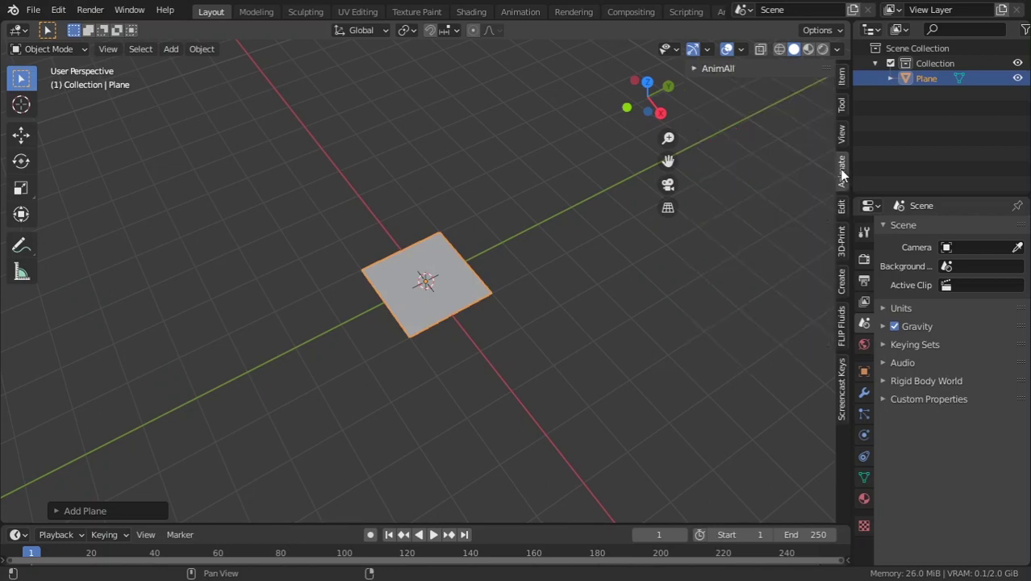
left_click(841, 384)
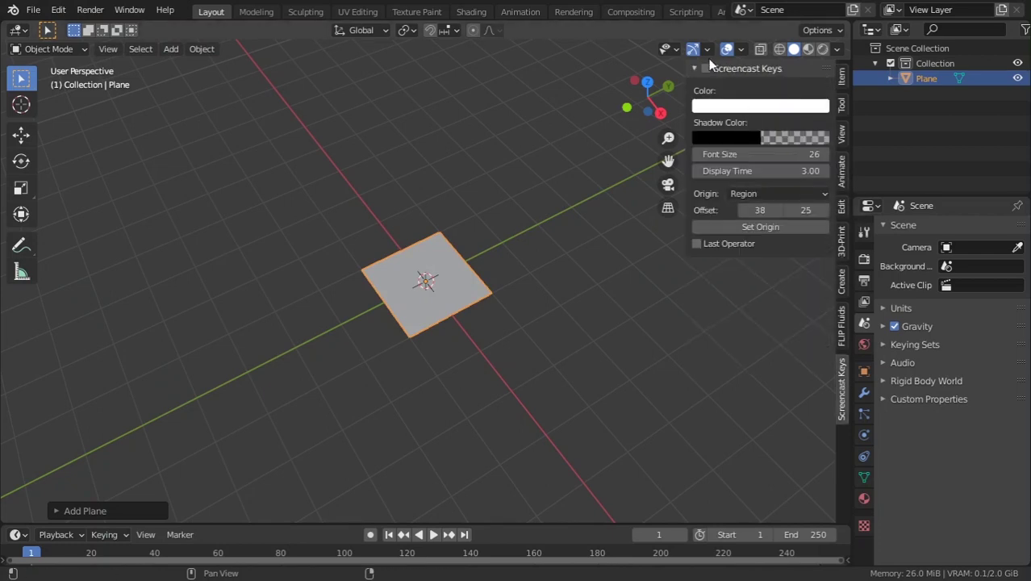
Turn the enlarged bottom timeline area into a Shader Editor and set the render engine to Cycles.
key("n")
scroll(472, 286, "down", 3)
scroll(484, 283, "up", 4)
scroll(486, 282, "down", 2)
scroll(488, 281, "up", 2)
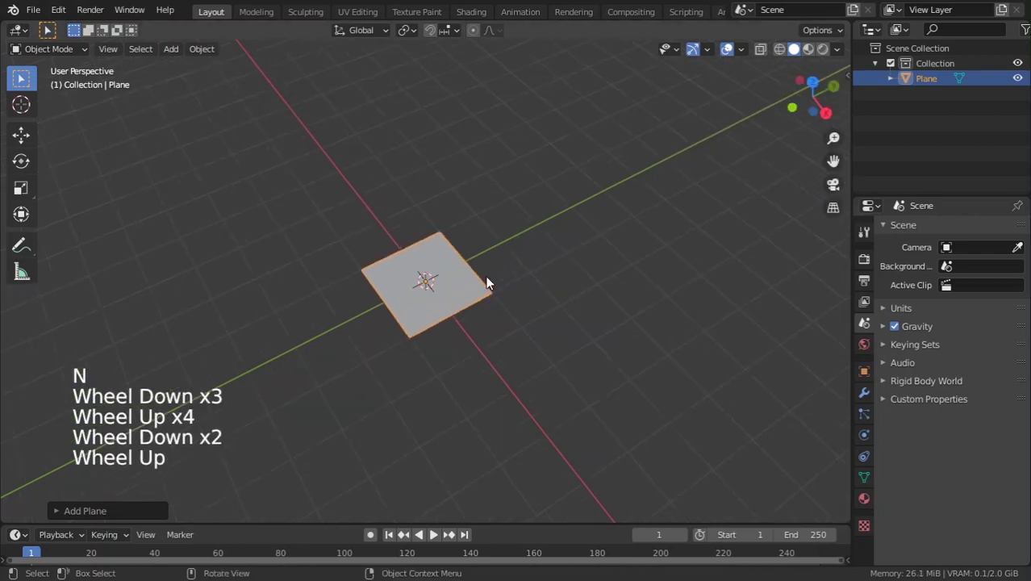
middle_click_drag(488, 281, 316, 365)
left_click(258, 525)
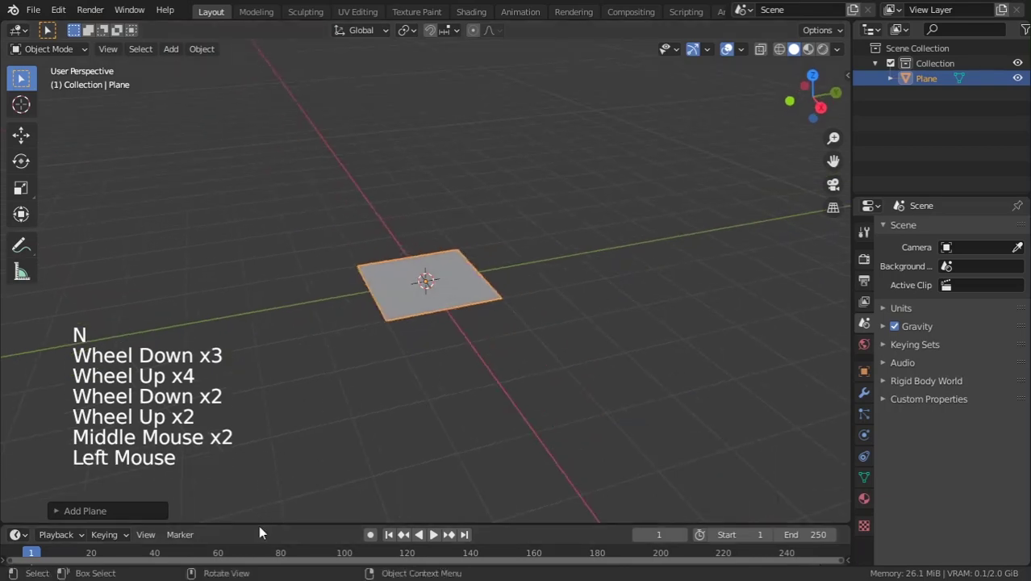
left_click_drag(263, 524, 272, 326)
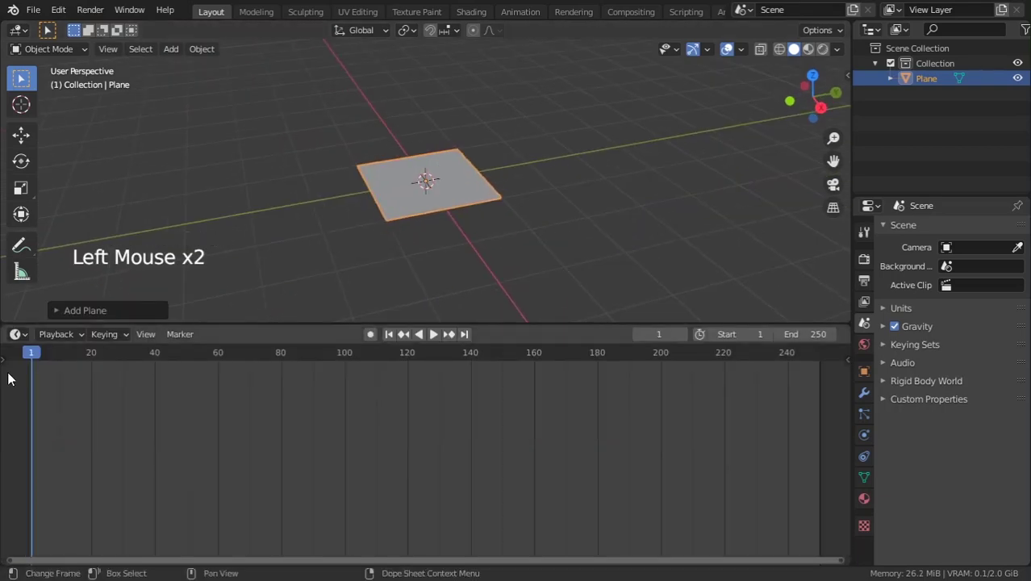
left_click_drag(16, 334, 37, 475)
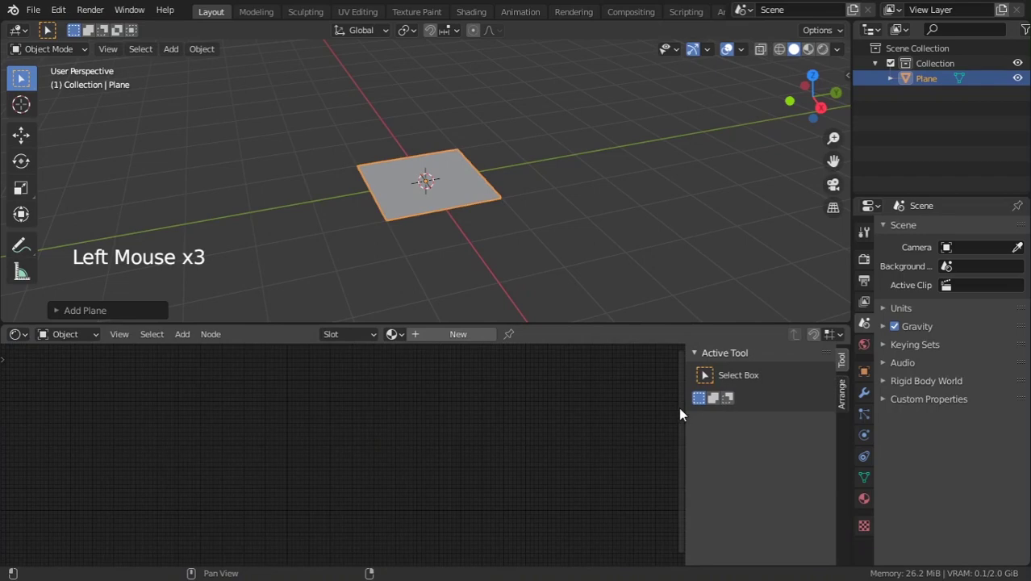
key("n")
left_click(863, 261)
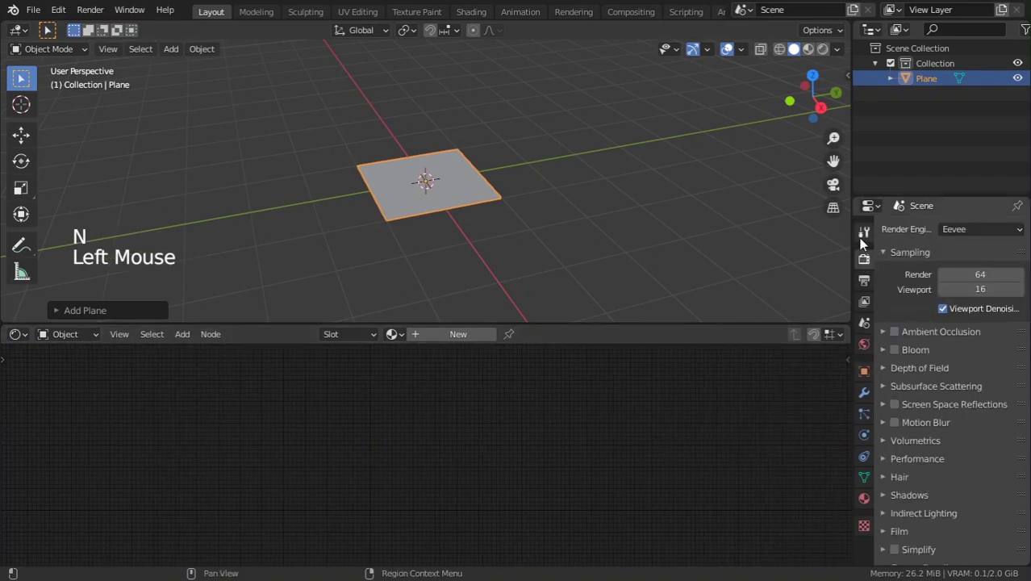
left_click_drag(964, 231, 881, 284)
Add a Simple Subdivision Surface modifier with Adaptive Subdivision and 3 viewport levels.
left_click(864, 396)
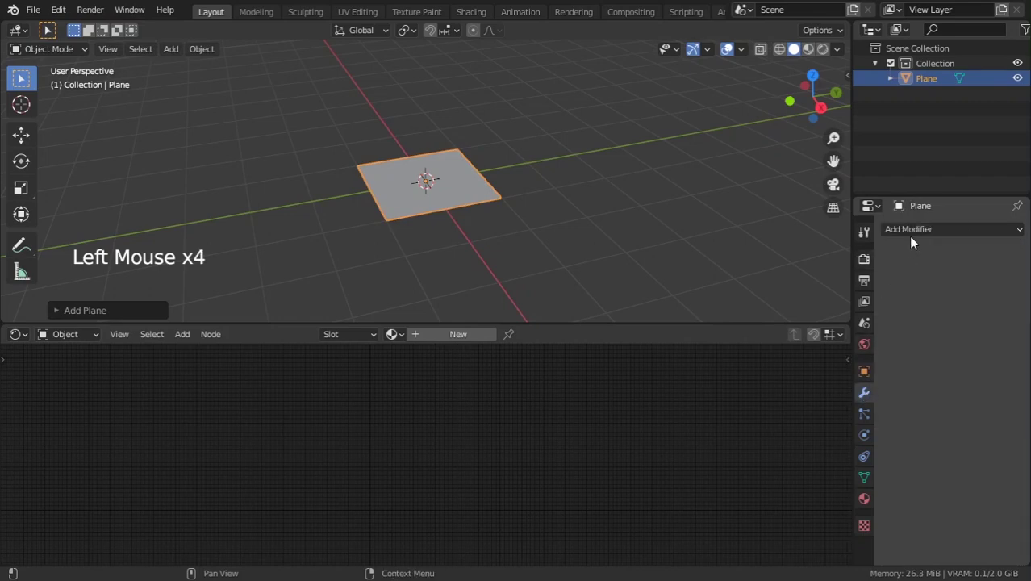
left_click(913, 228)
left_click(754, 482)
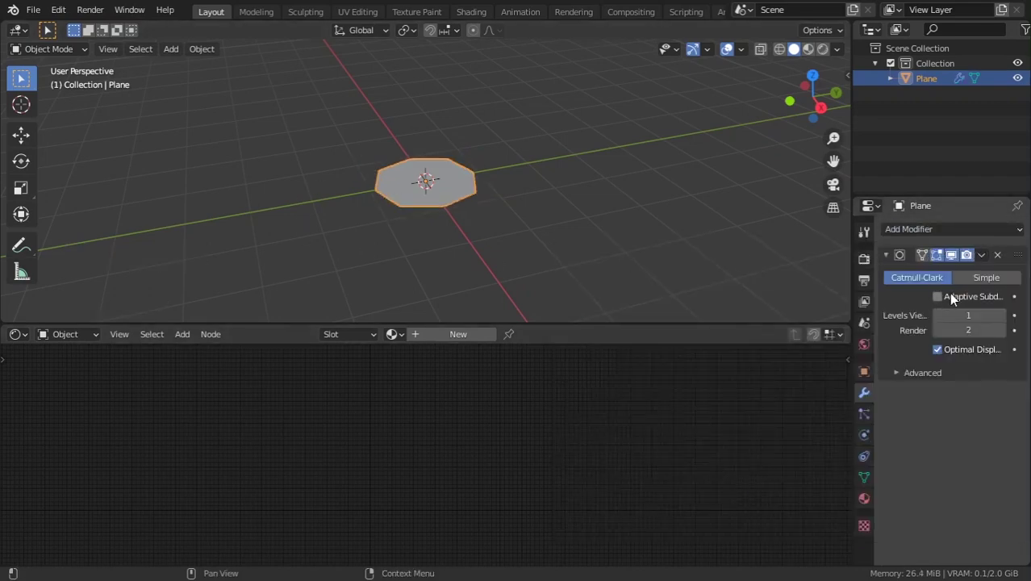
left_click(930, 295)
left_click(937, 297)
left_click(1002, 361)
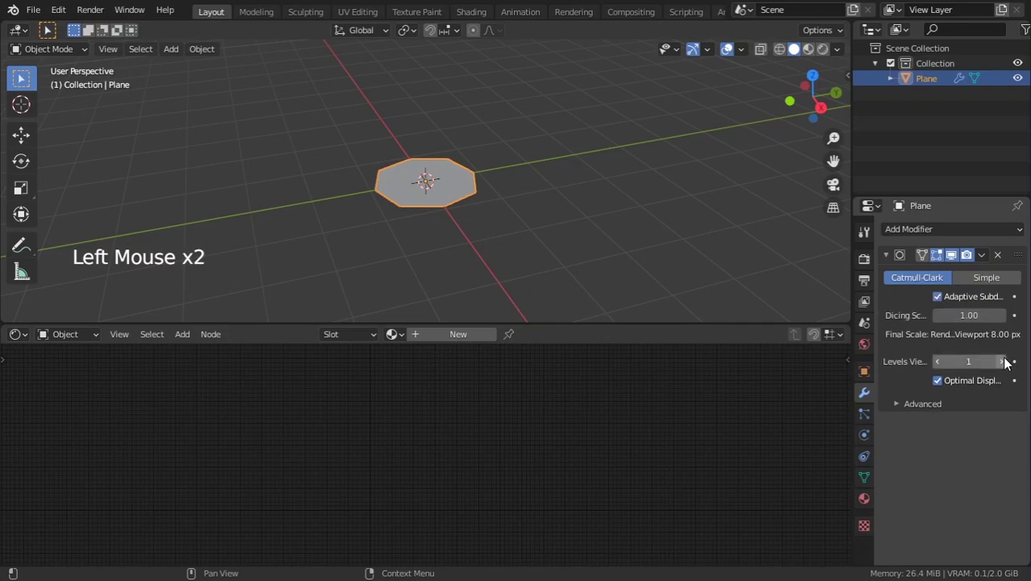
left_click(1002, 362)
left_click(983, 277)
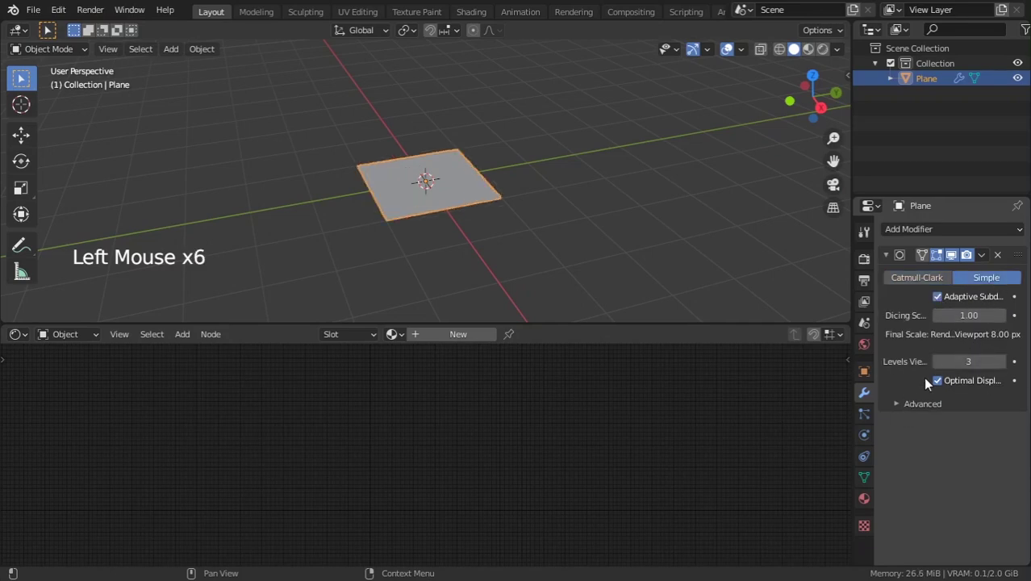
middle_click_drag(633, 167, 484, 226)
scroll(619, 190, "up", 3)
middle_click_drag(484, 226, 476, 269, "ctrl")
scroll(507, 226, "up", 4)
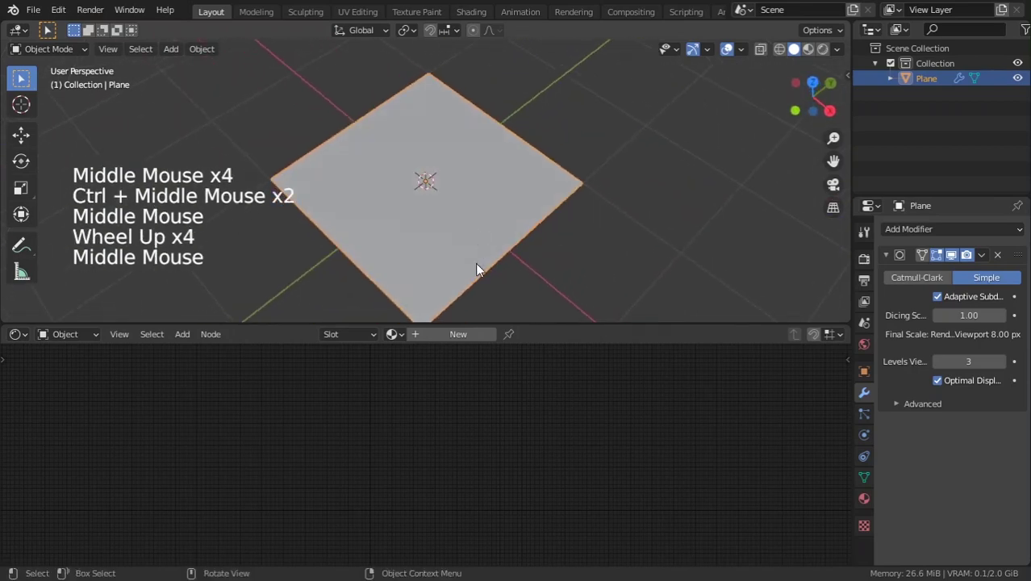
Create a new material for the plane and rename it 'PBR'.
left_click(864, 498)
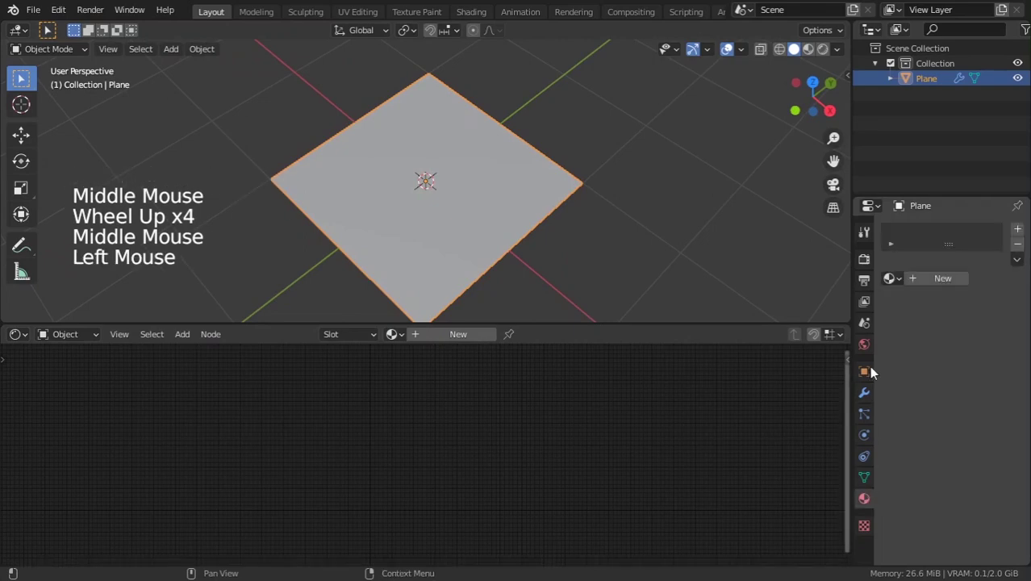
left_click(939, 278)
left_click(940, 232)
double_click(942, 233)
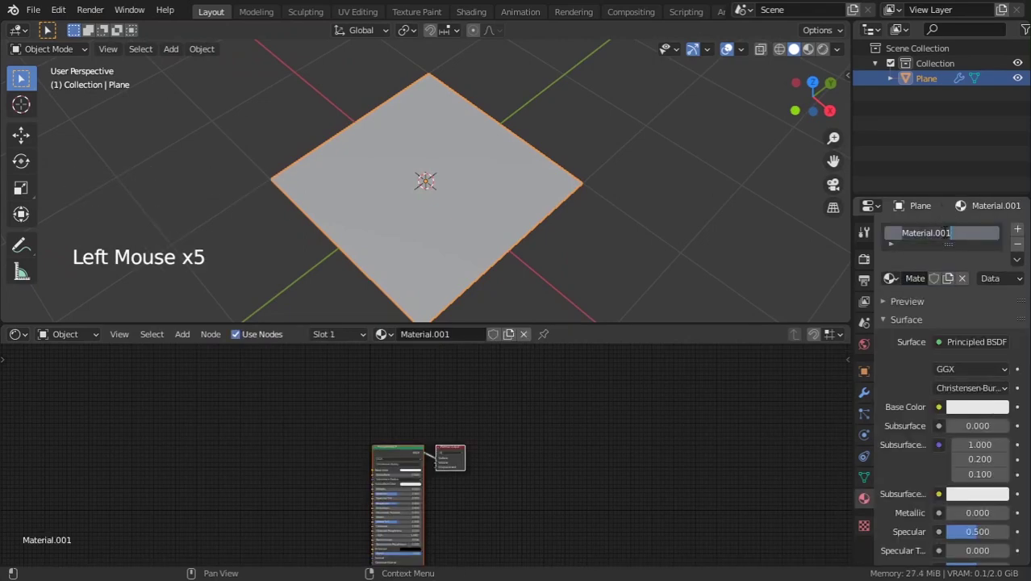
type("PBR")
key("Return")
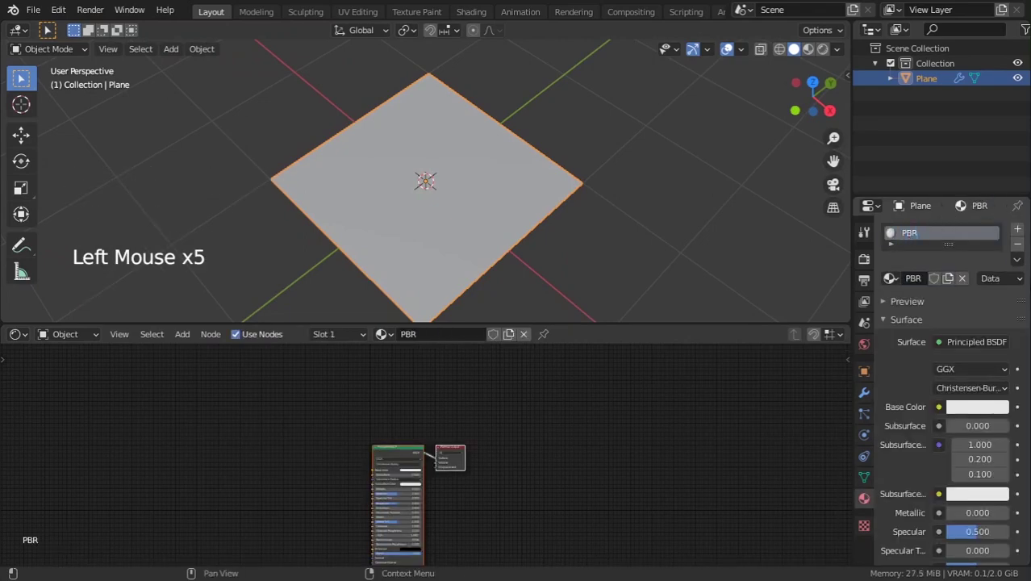
Set the PBR material's displacement method to Displacement and Bump in its Settings.
scroll(955, 443, "down", 6)
scroll(912, 516, "down", 9)
left_click(931, 475)
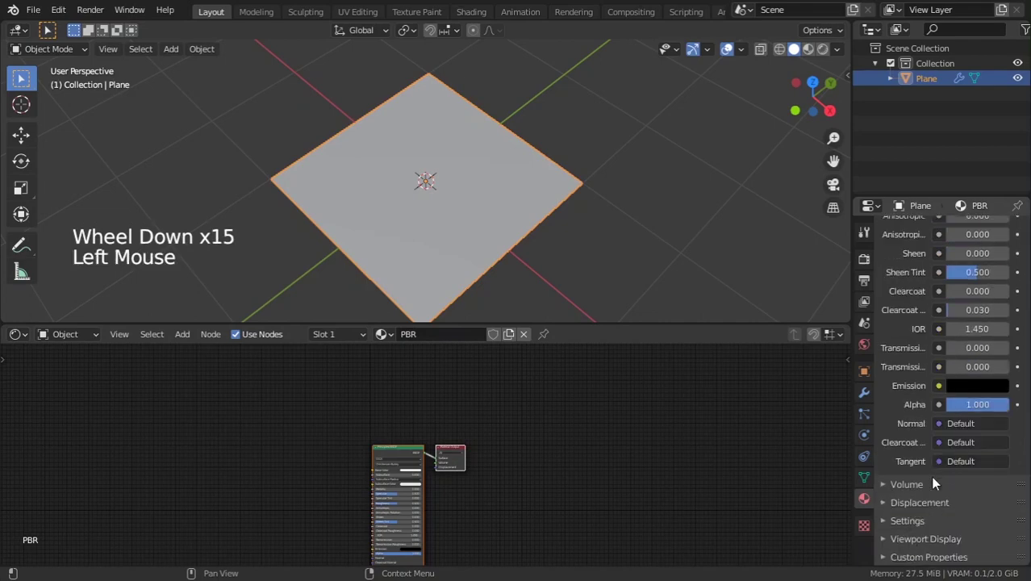
left_click(910, 519)
scroll(940, 508, "down", 4)
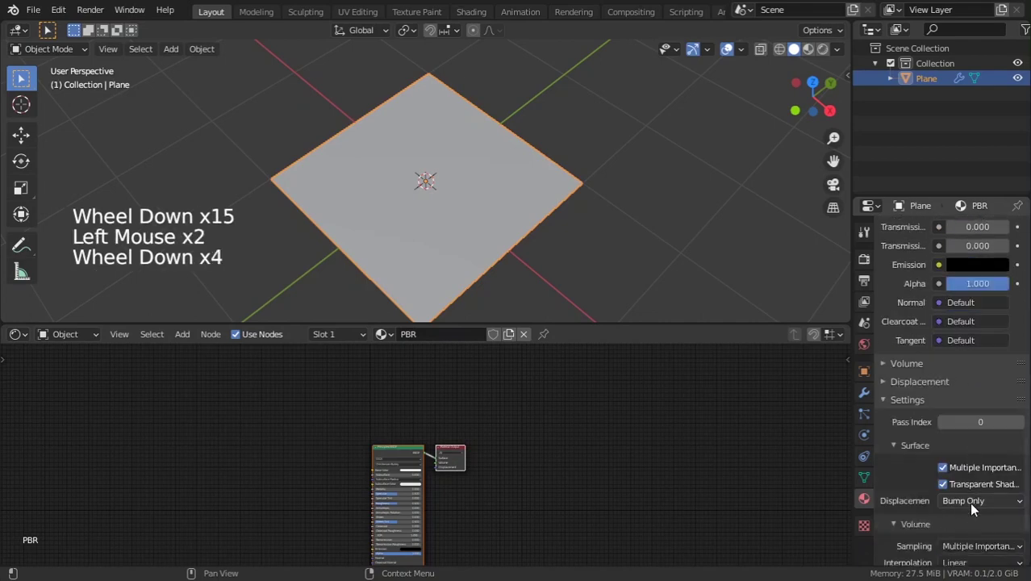
left_click(969, 501)
left_click(944, 450)
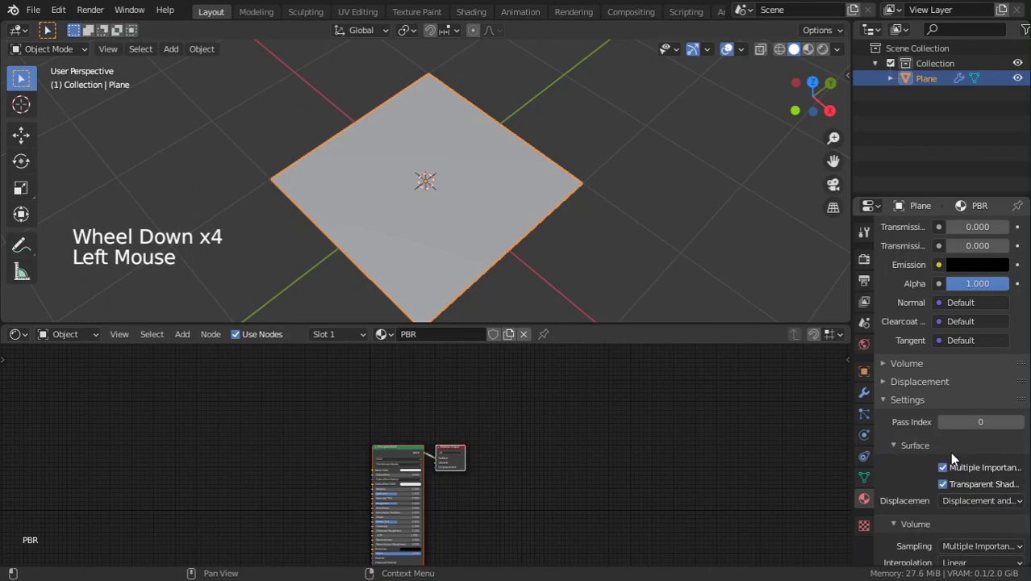
scroll(447, 482, "up", 4)
scroll(560, 482, "up", 3)
middle_click_drag(447, 482, 582, 406)
scroll(582, 406, "up", 5)
scroll(430, 452, "down", 1)
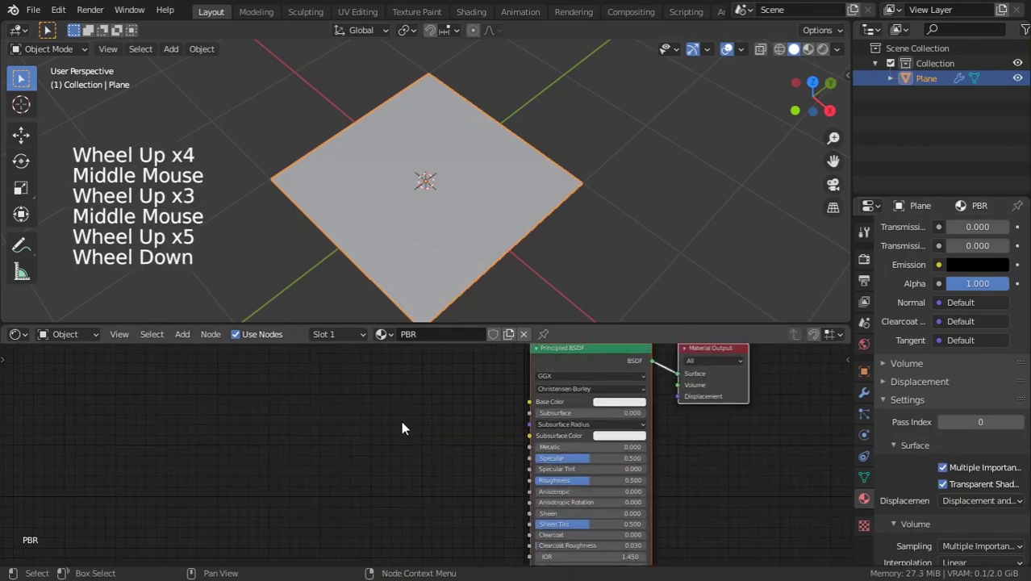
Use rendered shading lit by a built-in studio HDRI instead of the scene world.
left_click(822, 48)
mouse_move(555, 131)
middle_mouse_down()
mouse_move(522, 96)
mouse_move(782, 24)
middle_mouse_up()
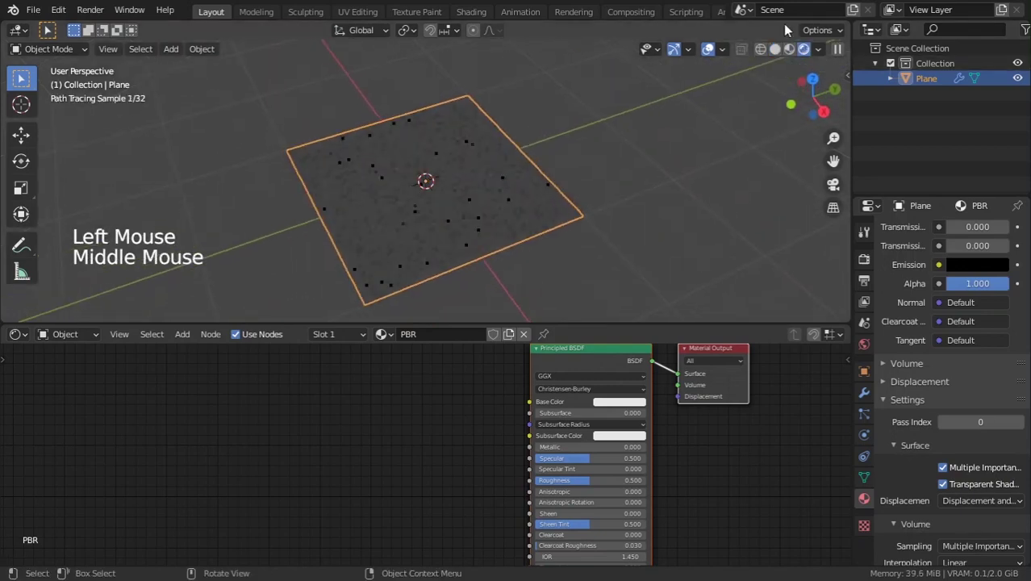
left_click(819, 49)
left_click(732, 139)
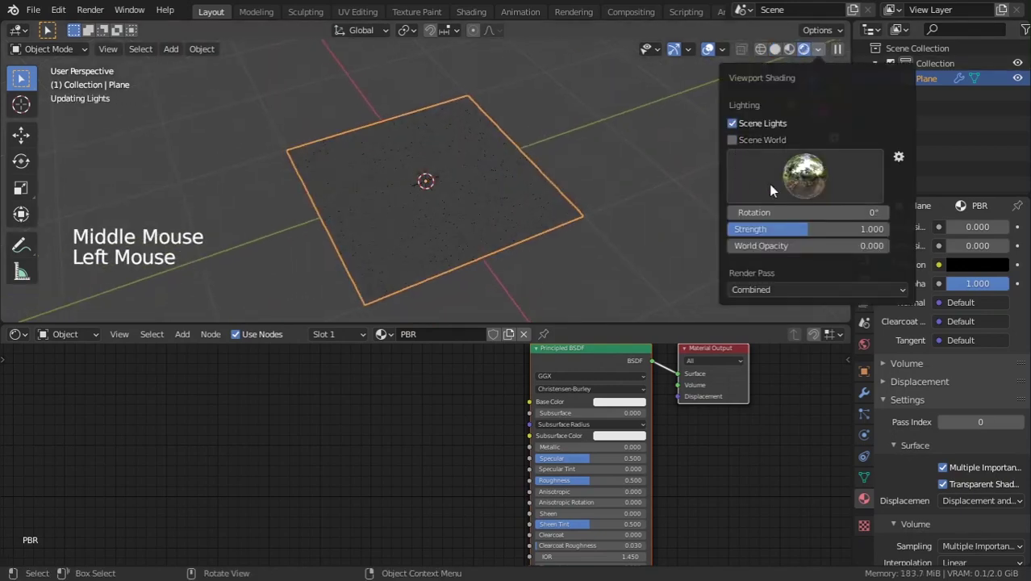
left_click(769, 183)
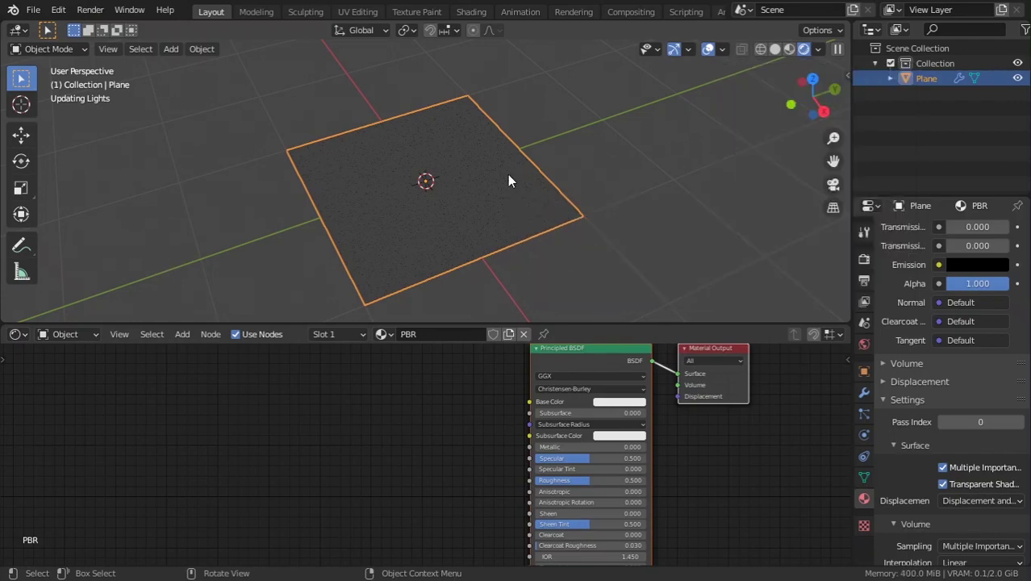
scroll(508, 174, "down", 3)
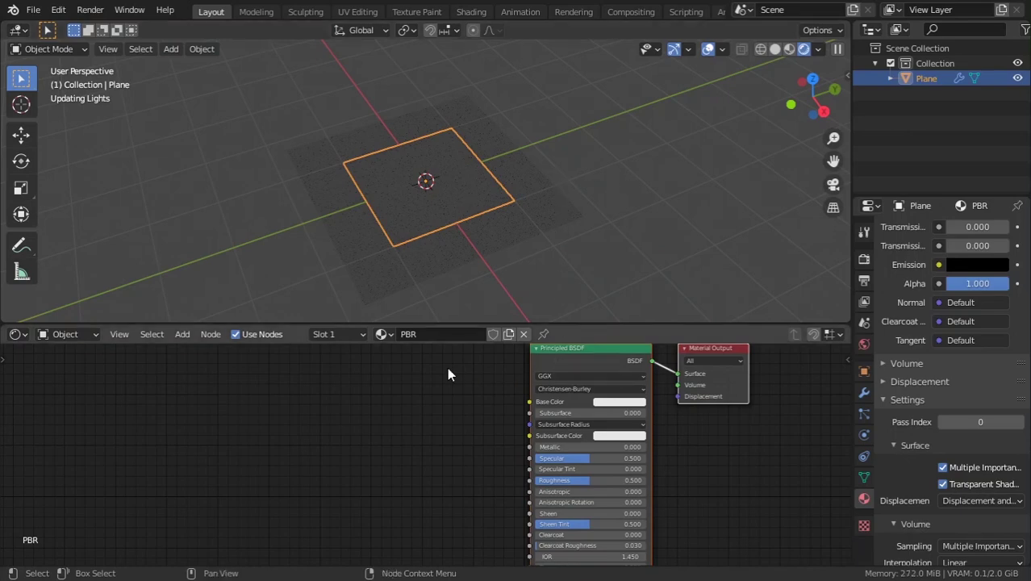
scroll(534, 213, "up", 3)
middle_click_drag(513, 178, 445, 466)
scroll(464, 452, "down", 3)
Add Texture Coordinate, Mapping and Image Texture nodes to the Principled BSDF with Ctrl+T.
scroll(547, 389, "up", 3)
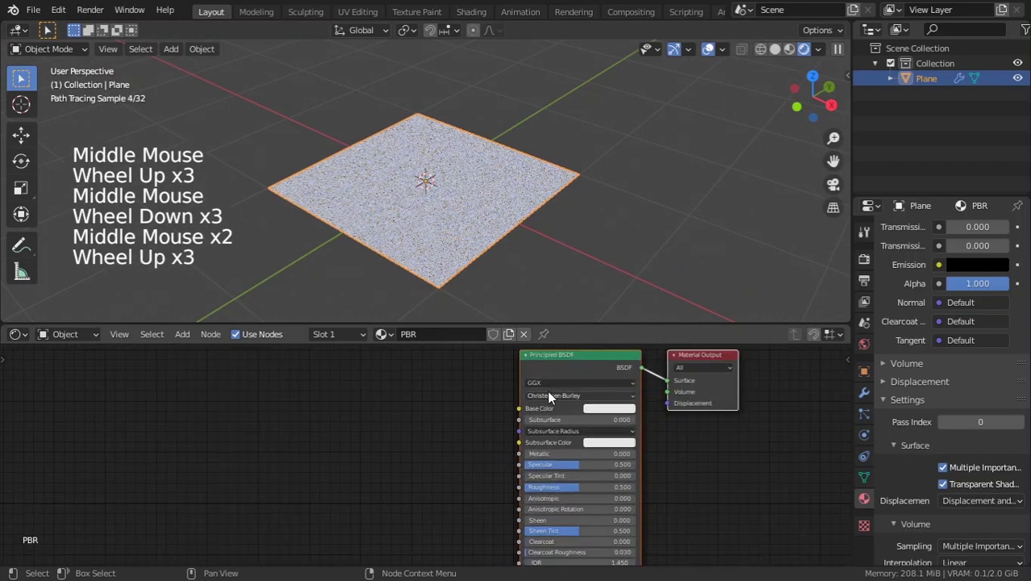
left_click(548, 392)
left_click(572, 359)
left_click(572, 360)
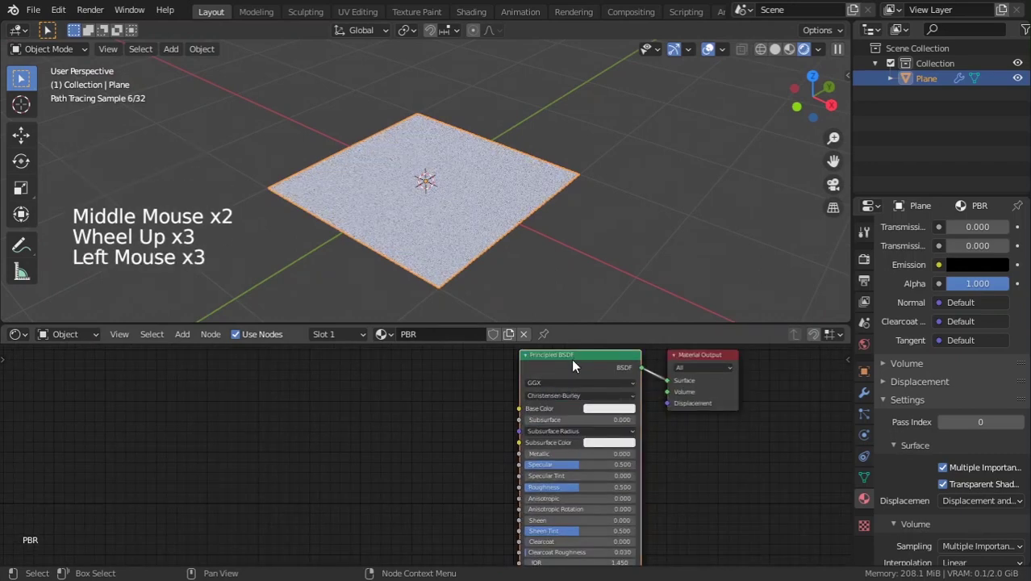
left_click(573, 359)
left_click(573, 360)
left_click(573, 360)
left_click(573, 360)
left_click(573, 360)
left_click(571, 360)
left_click(571, 360)
left_click(571, 361)
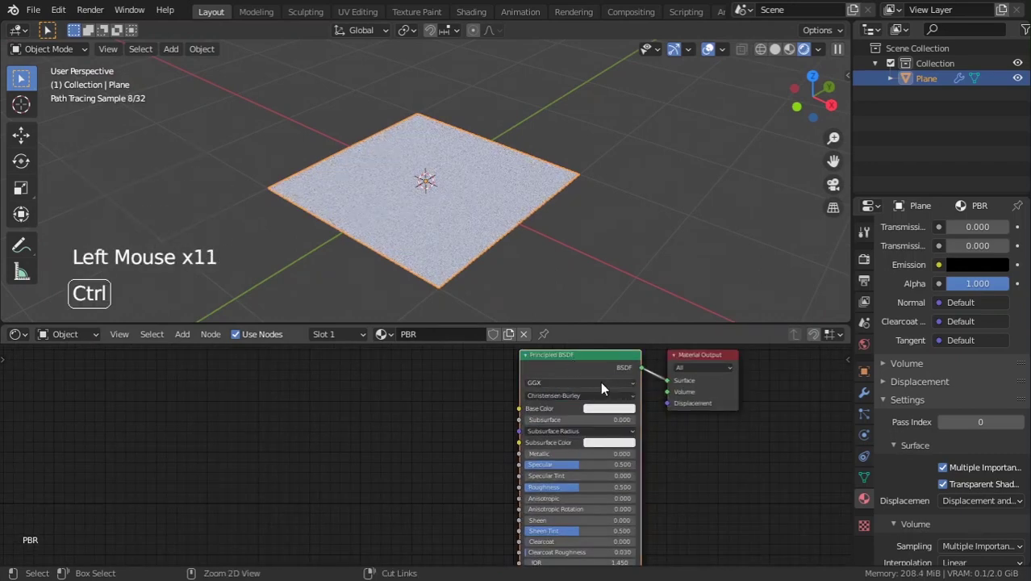
key("ctrl+t")
middle_click_drag(429, 380, 658, 397)
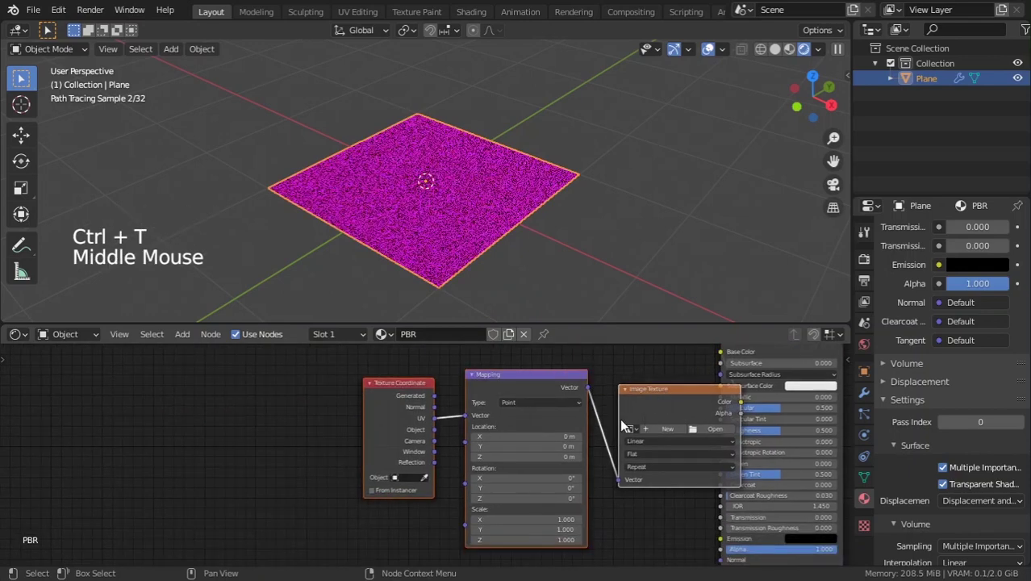
key("g")
middle_click_drag(218, 425, 466, 408)
scroll(484, 416, "up", 4)
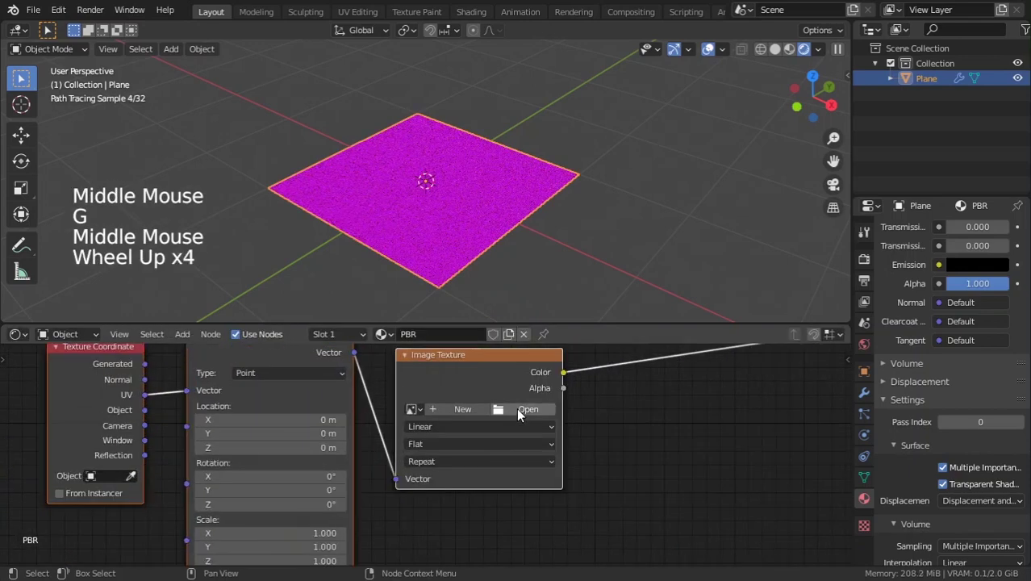
Load IMG_20200924_140408.png from the Desktop into the Image Texture node.
left_click(445, 403)
left_click(526, 409)
left_click(202, 243)
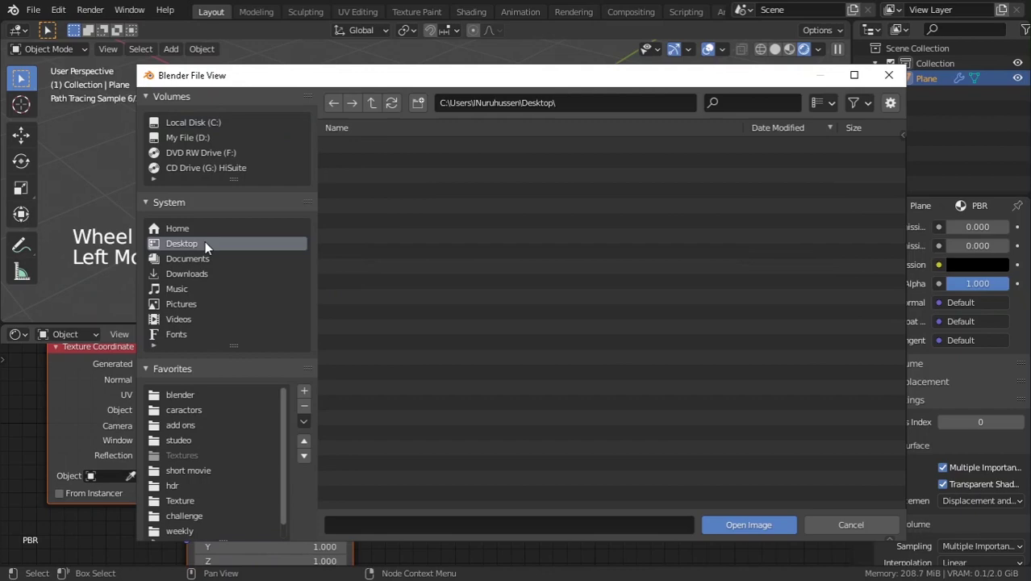
double_click(388, 146)
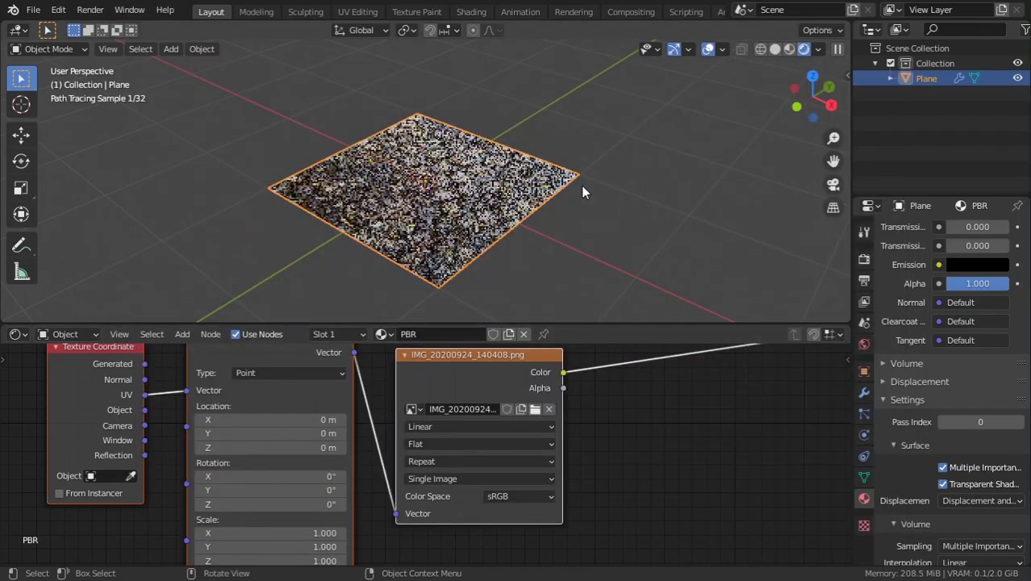
Hide the viewport overlays and view the plane from a more top-down angle.
left_click(709, 49)
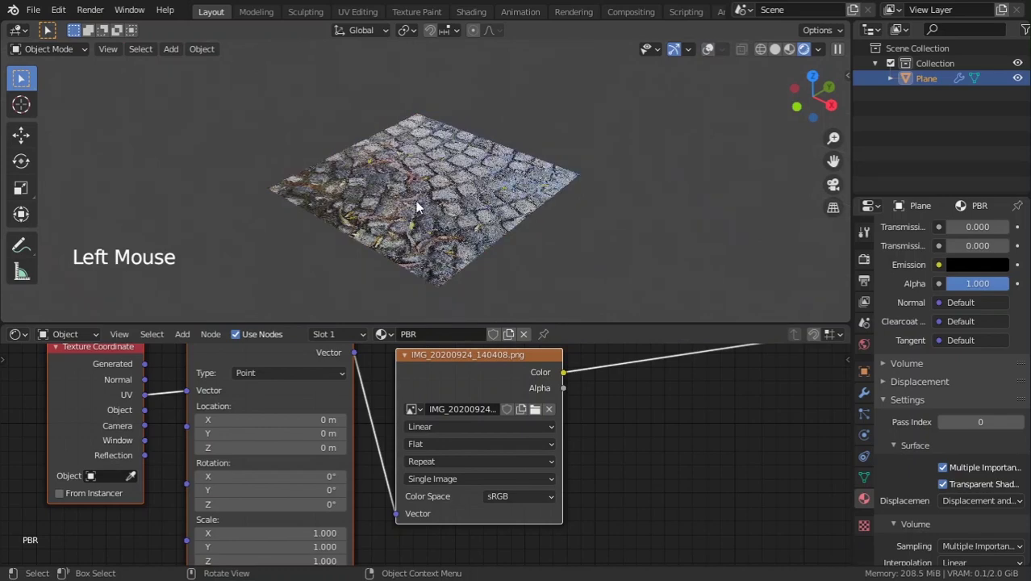
scroll(502, 213, "up", 3)
mouse_move(453, 191)
middle_mouse_down()
mouse_move(501, 213)
mouse_move(469, 146)
mouse_move(452, 137)
middle_mouse_up()
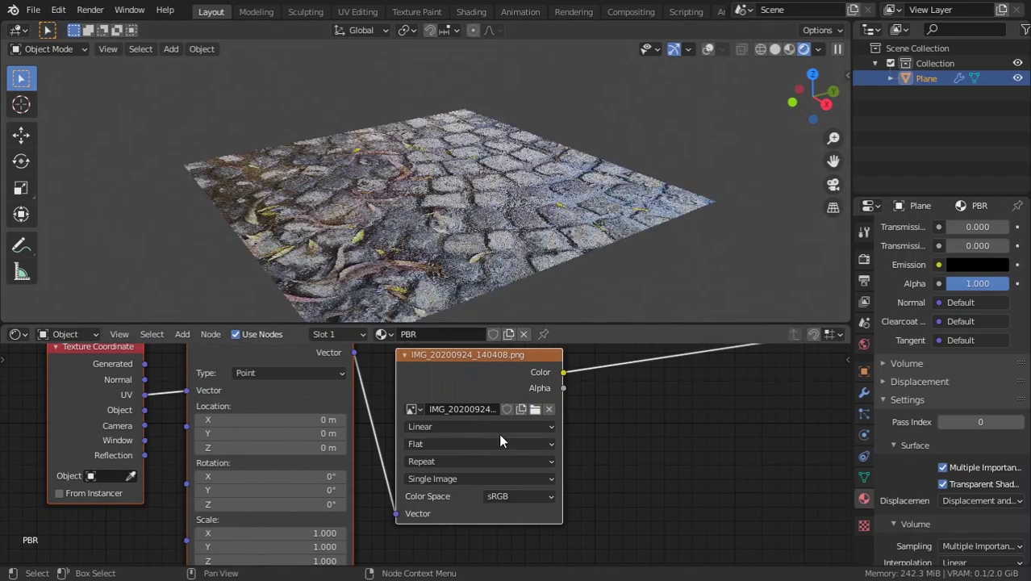
scroll(589, 442, "down", 3)
Move the three texture nodes further left, away from the Principled BSDF.
middle_click_drag(637, 453, 659, 456)
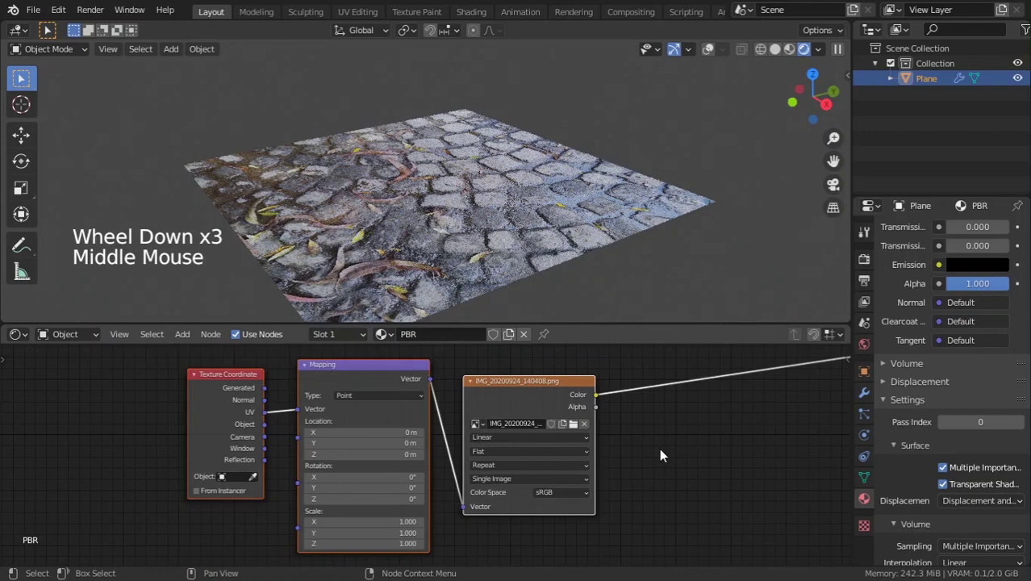
scroll(637, 450, "down", 3)
mouse_move(645, 460)
left_mouse_down()
mouse_move(335, 413)
mouse_move(242, 387)
left_mouse_up()
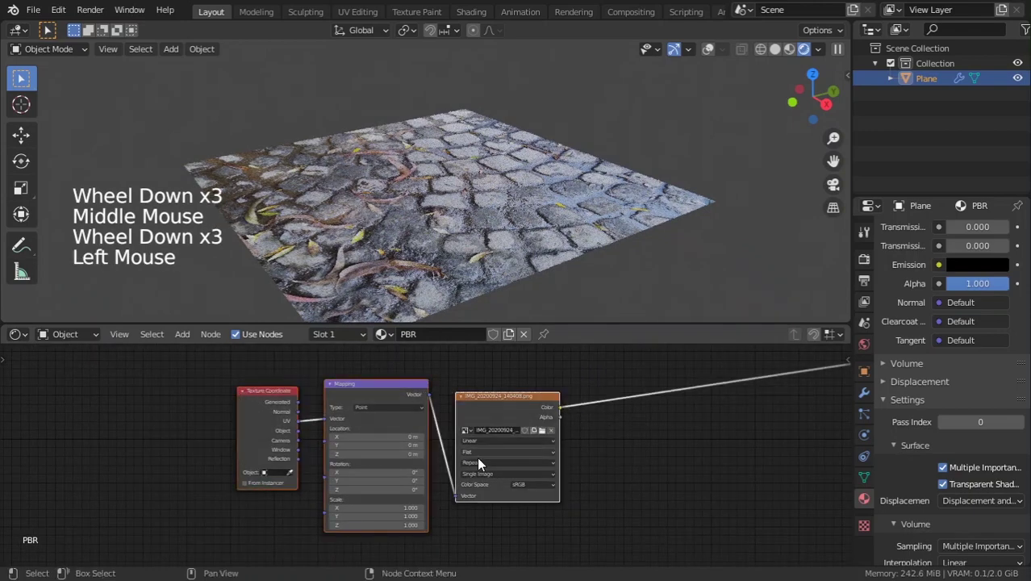
key("g")
left_click(174, 458)
scroll(455, 437, "down", 3)
middle_click_drag(455, 436, 391, 447)
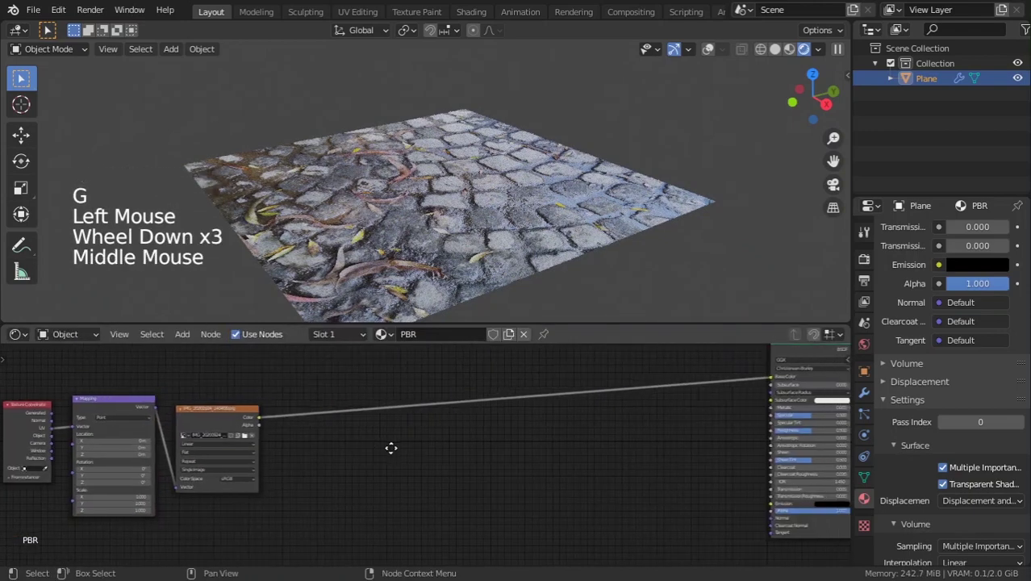
Insert a ColorRamp node on the link between the image and the Principled BSDF.
key("shift+a")
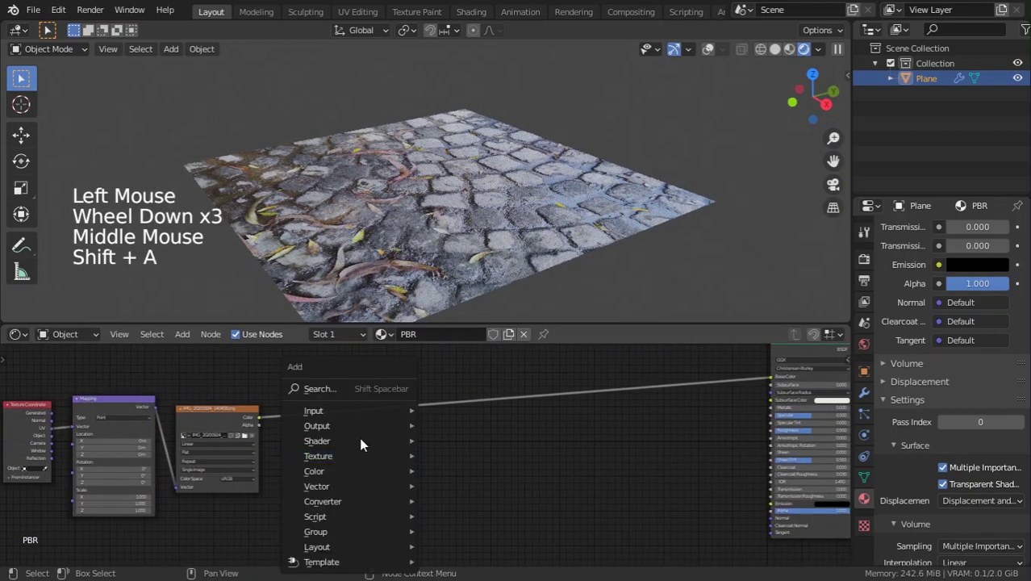
left_click(327, 390)
type("colo")
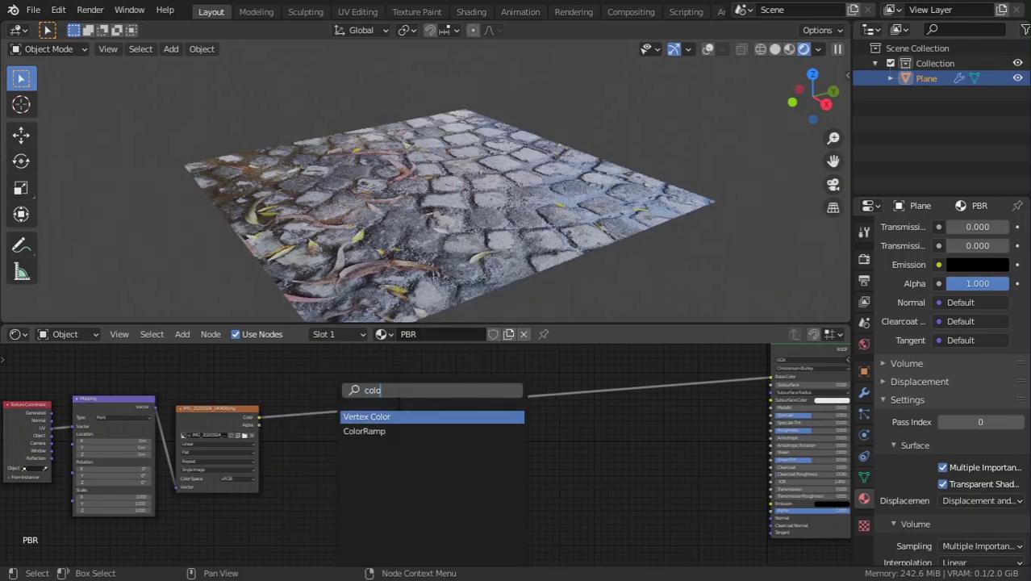
left_click(379, 430)
left_click(401, 419)
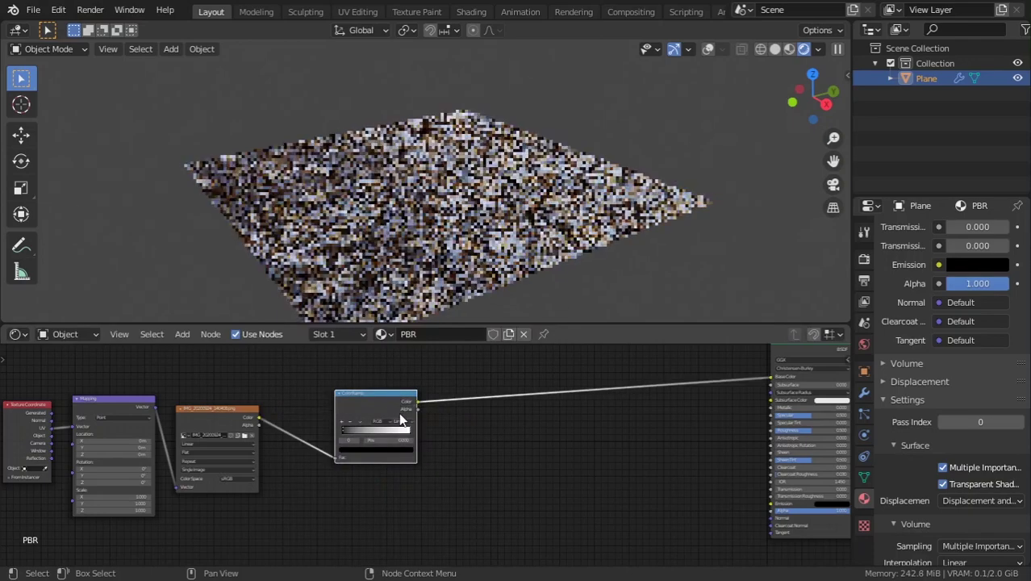
left_click_drag(386, 406, 398, 492)
middle_click_drag(398, 492, 384, 472)
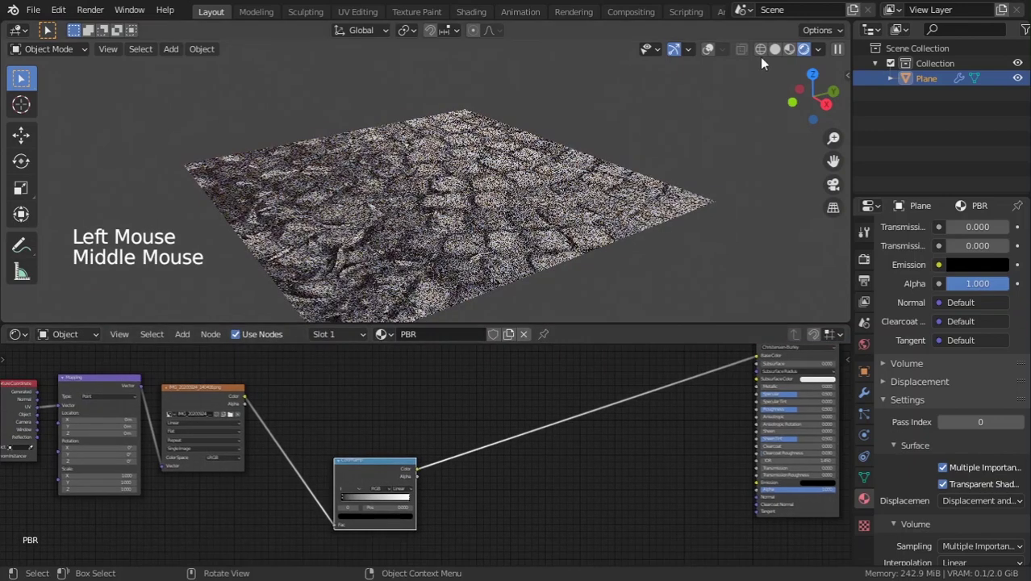
Switch the viewport to Material Preview shading.
left_click(789, 50)
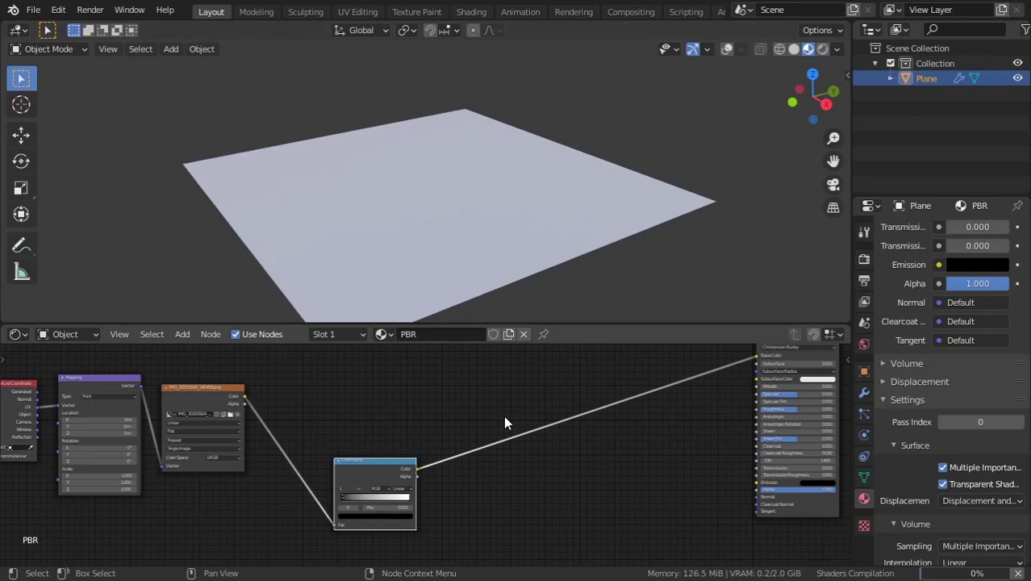
scroll(496, 416, "down", 3)
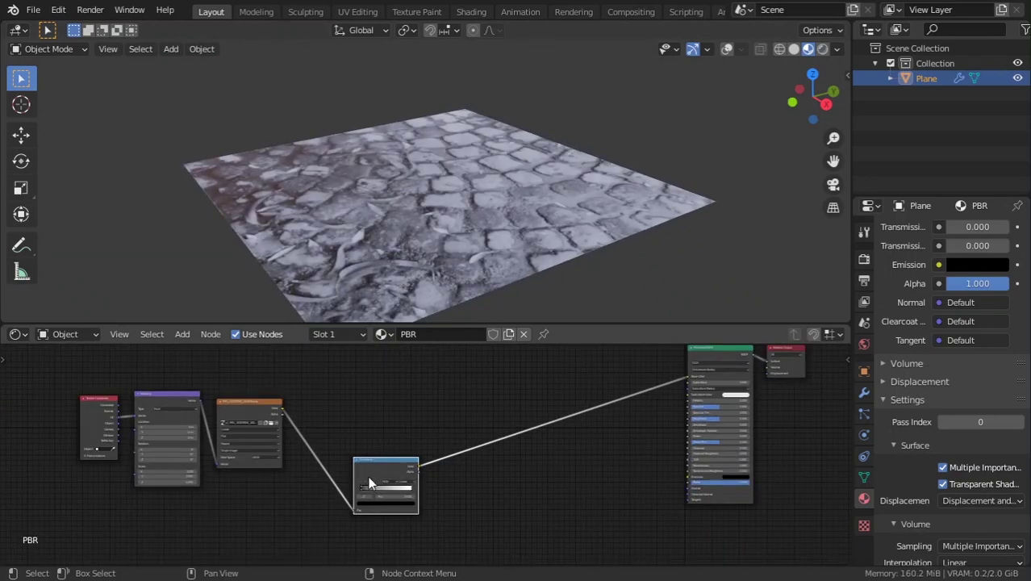
middle_click_drag(358, 474, 359, 424)
scroll(374, 430, "up", 5)
middle_click_drag(442, 208, 466, 222)
scroll(516, 229, "down", 3)
scroll(421, 257, "up", 3)
scroll(433, 456, "up", 1)
scroll(433, 452, "up", 4)
Pull the ColorRamp stops together, black at 0.118, into a stark two-tone mask.
middle_click_drag(309, 452, 425, 458)
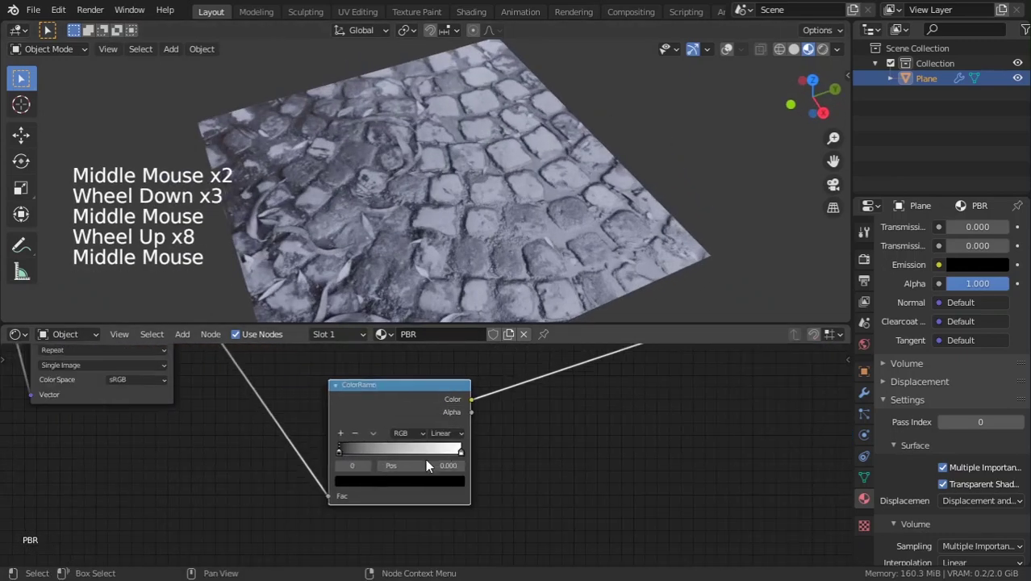
left_click_drag(348, 450, 368, 453)
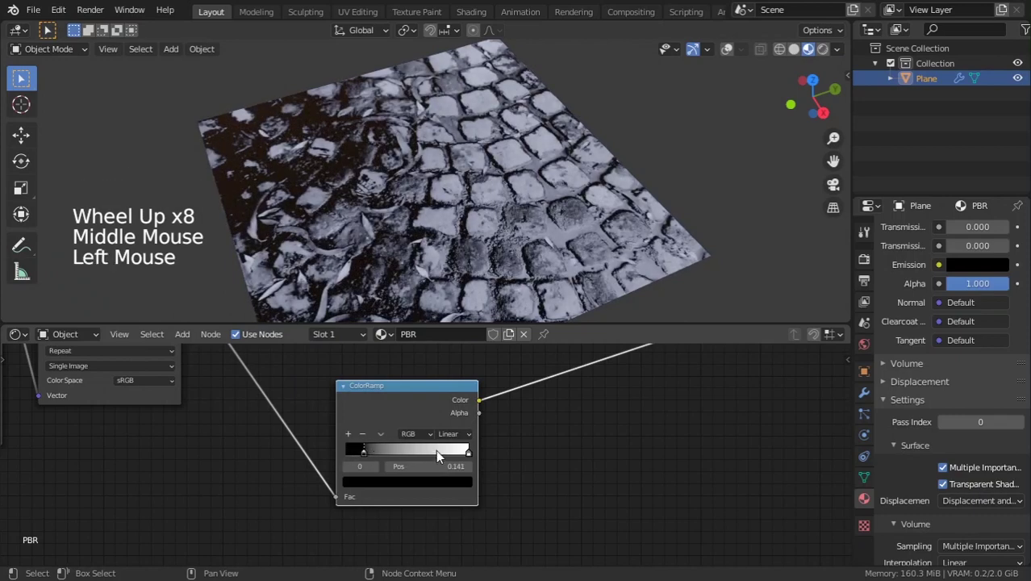
left_click_drag(469, 452, 376, 451)
scroll(525, 226, "down", 1)
middle_click_drag(525, 225, 337, 205)
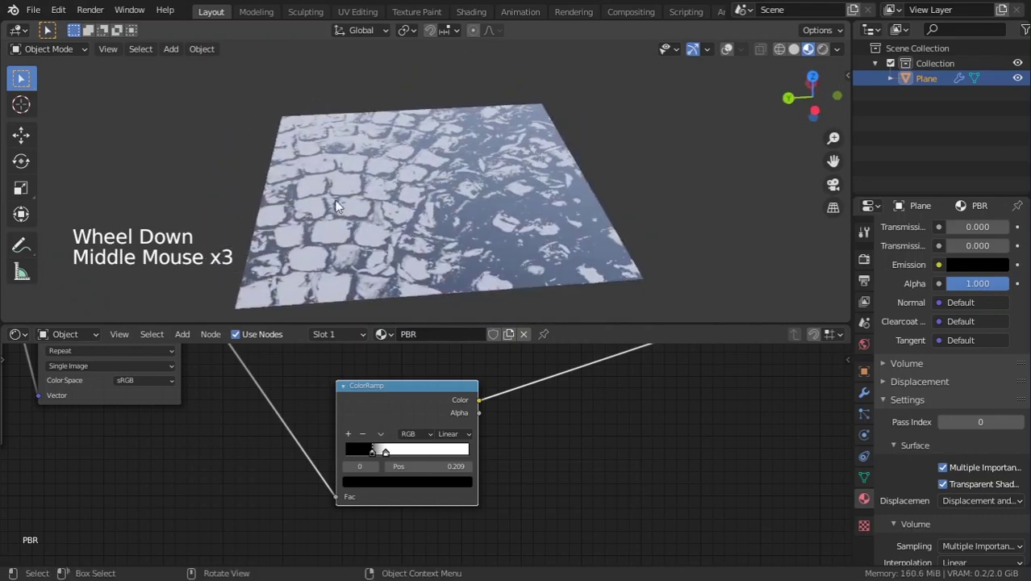
scroll(574, 425, "down", 4)
middle_click_drag(574, 425, 381, 454)
scroll(429, 475, "down", 3)
scroll(529, 415, "down", 5)
middle_click_drag(529, 415, 467, 395)
left_click_drag(467, 395, 525, 507)
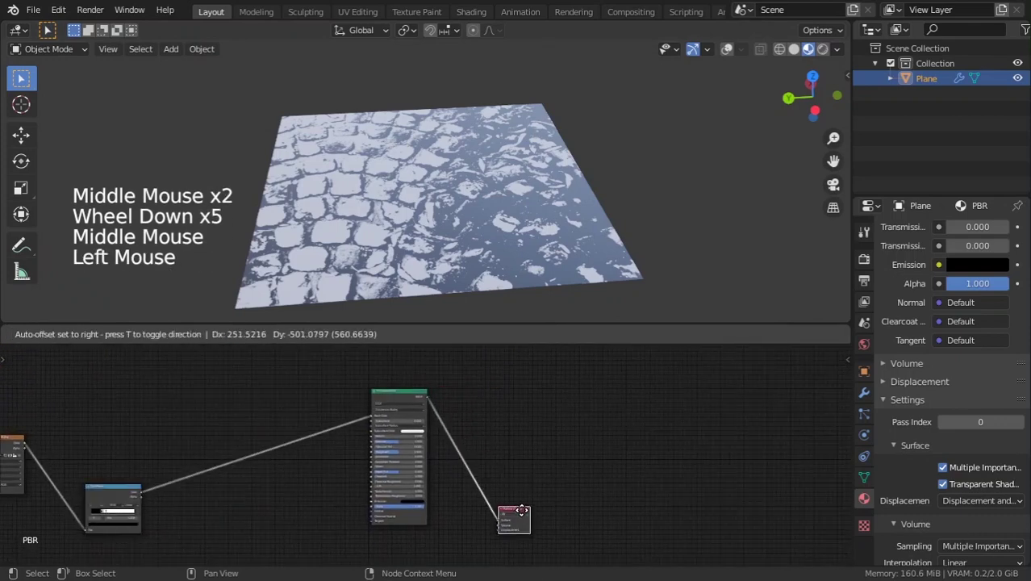
Add a Displacement node below the BSDF and connect it to the Material Output's Displacement input.
middle_click_drag(521, 472, 533, 416)
left_click(378, 511)
key("shift+a")
left_click(338, 388)
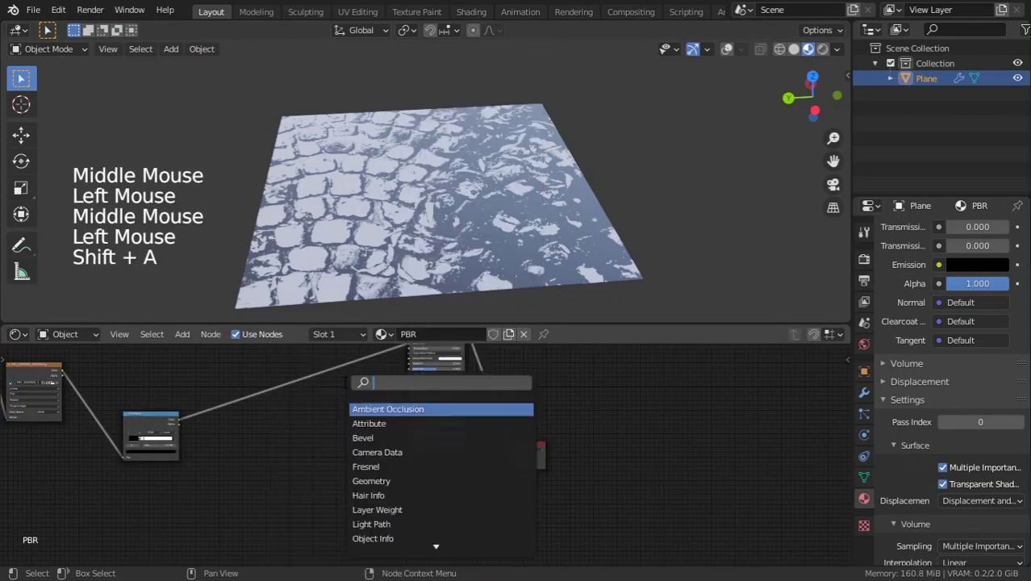
type("disp")
key("Return")
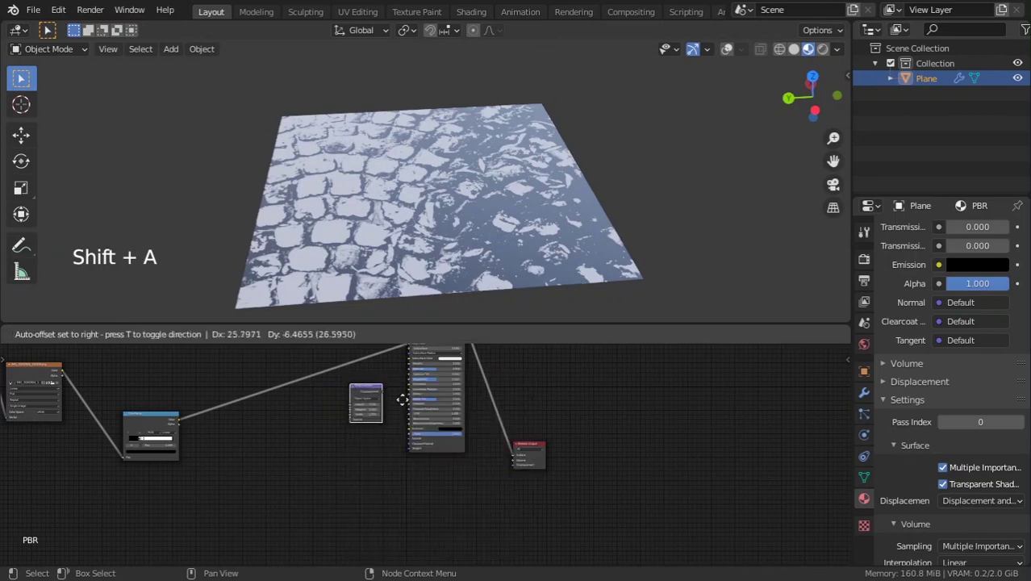
left_click(400, 491)
scroll(398, 491, "up", 5)
middle_click_drag(476, 511, 323, 455)
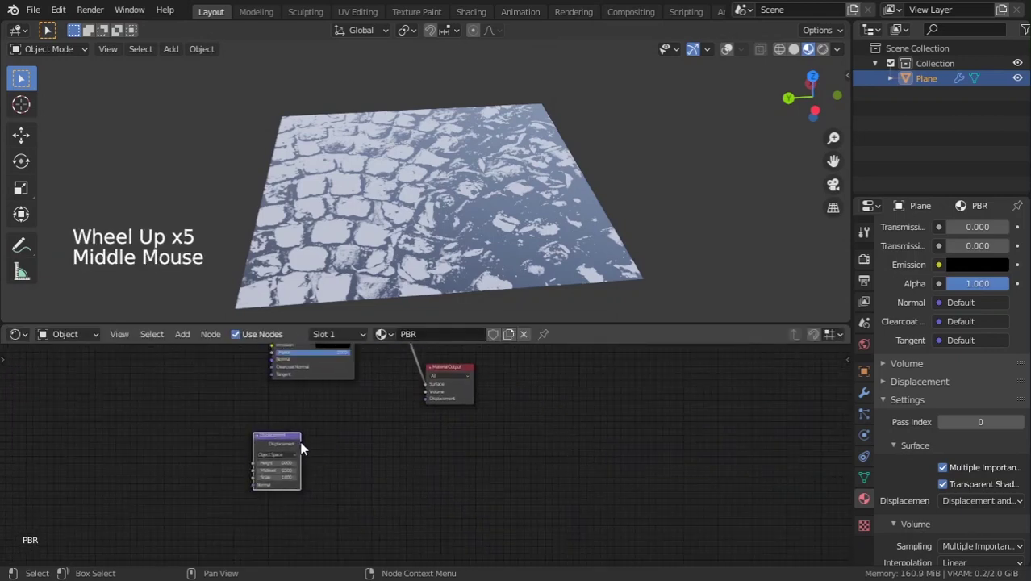
left_click_drag(301, 446, 431, 401)
middle_click_drag(432, 401, 316, 517)
Feed the ColorRamp colour into the Displacement node's Height and check the plane.
left_click_drag(137, 397, 464, 530)
scroll(242, 484, "down", 1)
middle_click_drag(242, 484, 460, 397)
scroll(411, 200, "down", 4)
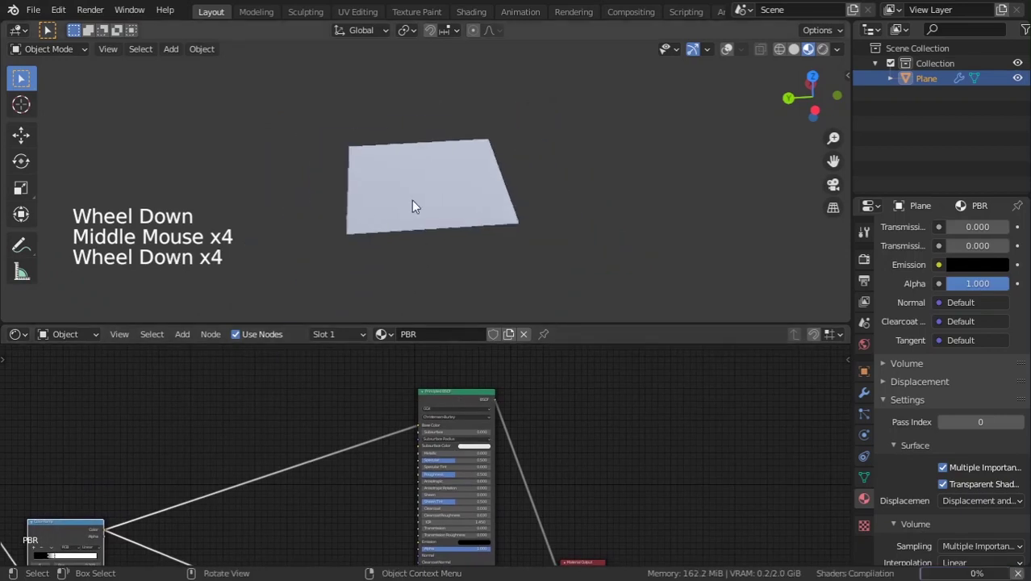
scroll(456, 211, "up", 3)
middle_click_drag(412, 200, 305, 285)
scroll(330, 306, "up", 5)
scroll(334, 224, "down", 2)
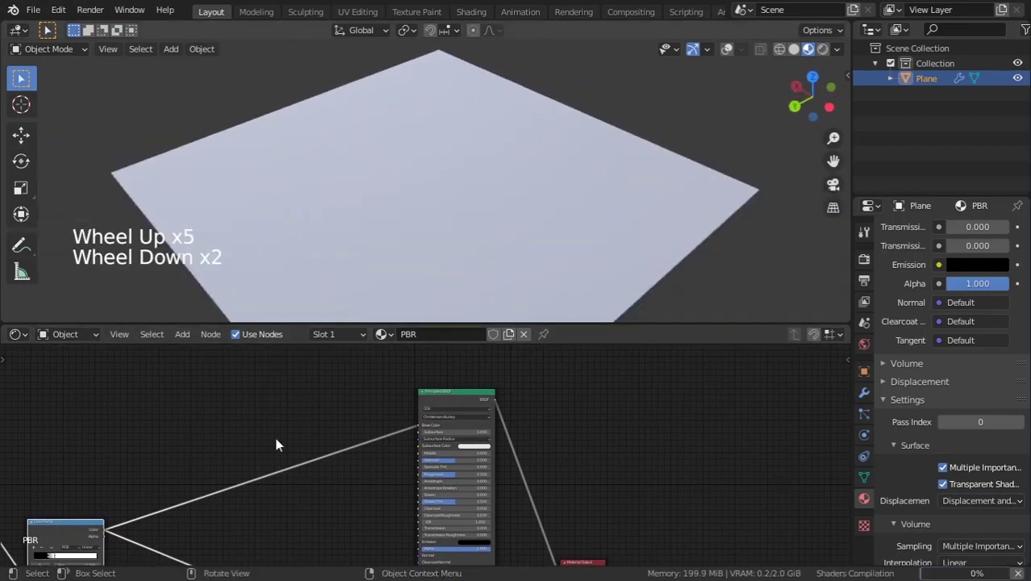
Link the cobblestone Image Texture Color to the Principled BSDF Base Color and inspect the textured plane.
middle_click_drag(276, 442, 189, 441)
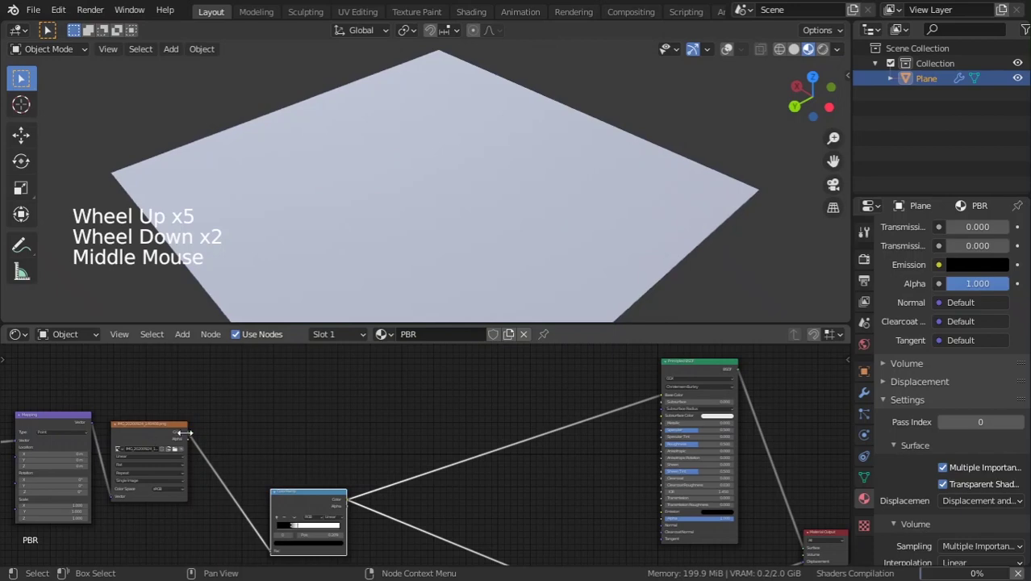
left_click_drag(187, 430, 662, 394)
scroll(634, 195, "down", 3)
middle_click_drag(634, 202, 438, 487)
scroll(484, 240, "up", 4)
scroll(462, 231, "down", 2)
scroll(508, 202, "down", 2)
middle_click_drag(509, 202, 374, 218)
scroll(367, 201, "up", 2)
scroll(374, 219, "up", 2)
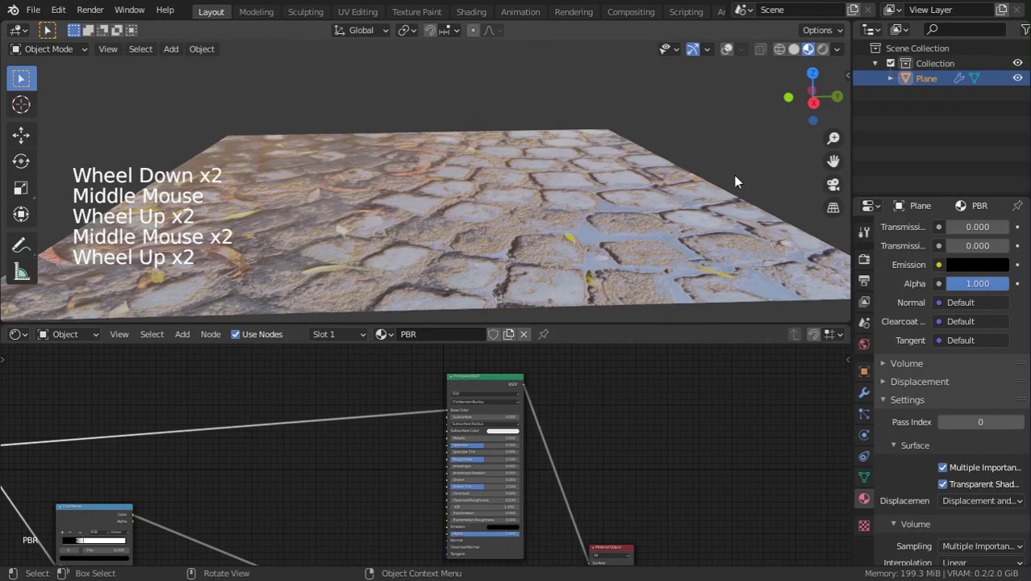
Switch the viewport to Rendered shading and bring the Displacement node's height link into view.
left_click(822, 49)
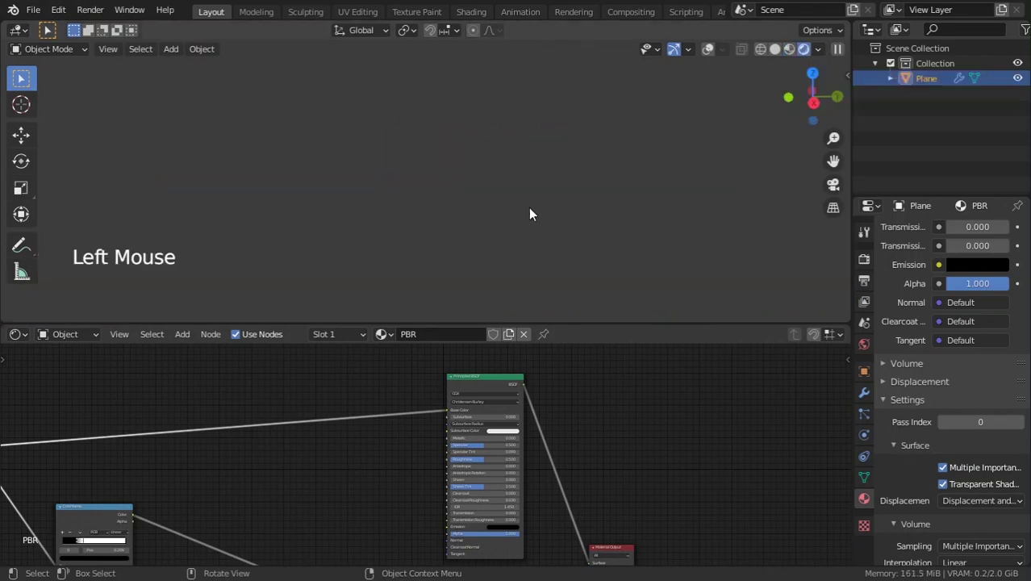
scroll(487, 163, "down", 3)
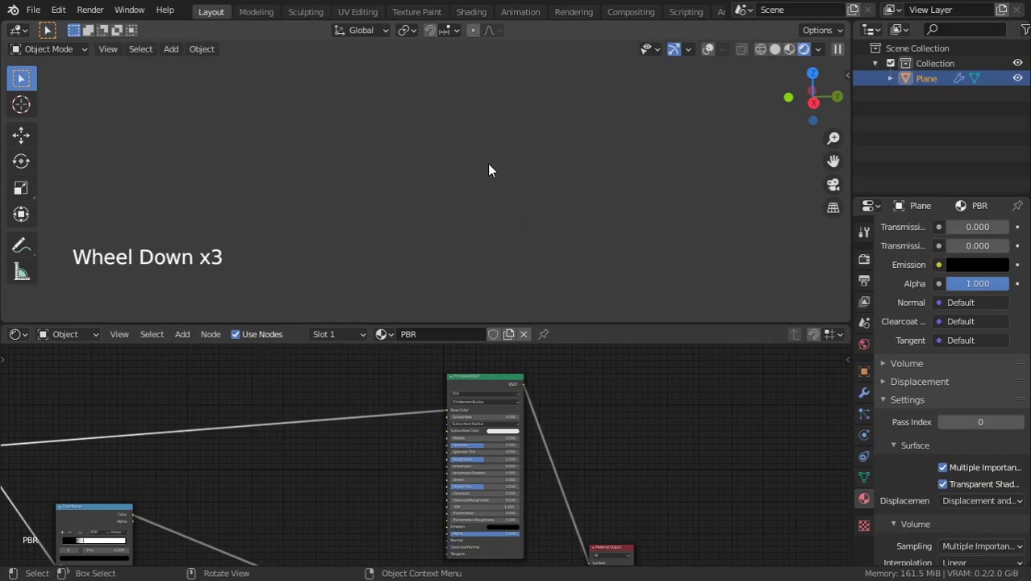
middle_click_drag(455, 191, 452, 238)
scroll(452, 240, "down", 3)
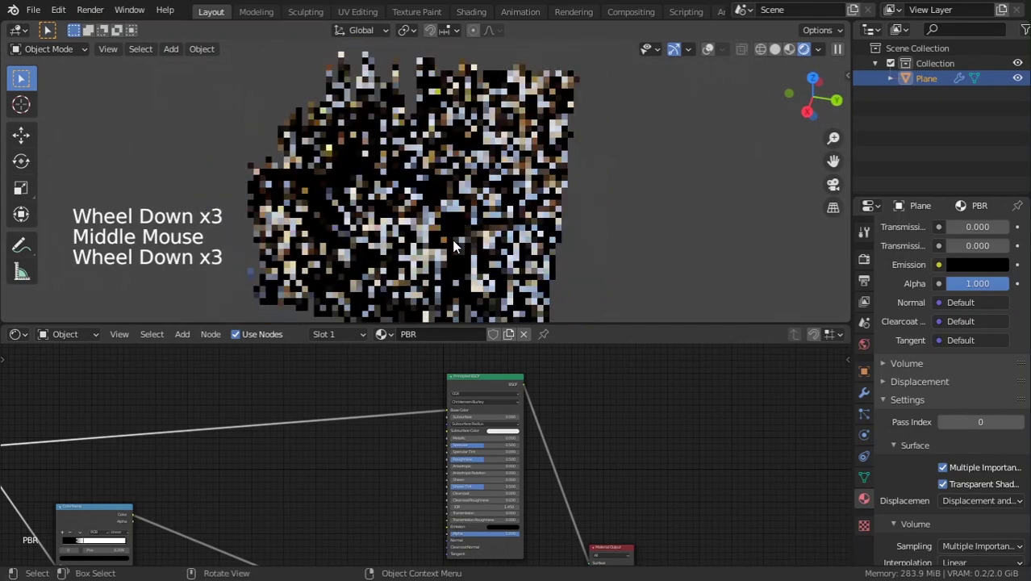
middle_click_drag(476, 496, 618, 548)
scroll(432, 488, "up", 3)
scroll(439, 449, "up", 4)
middle_click_drag(439, 448, 394, 480)
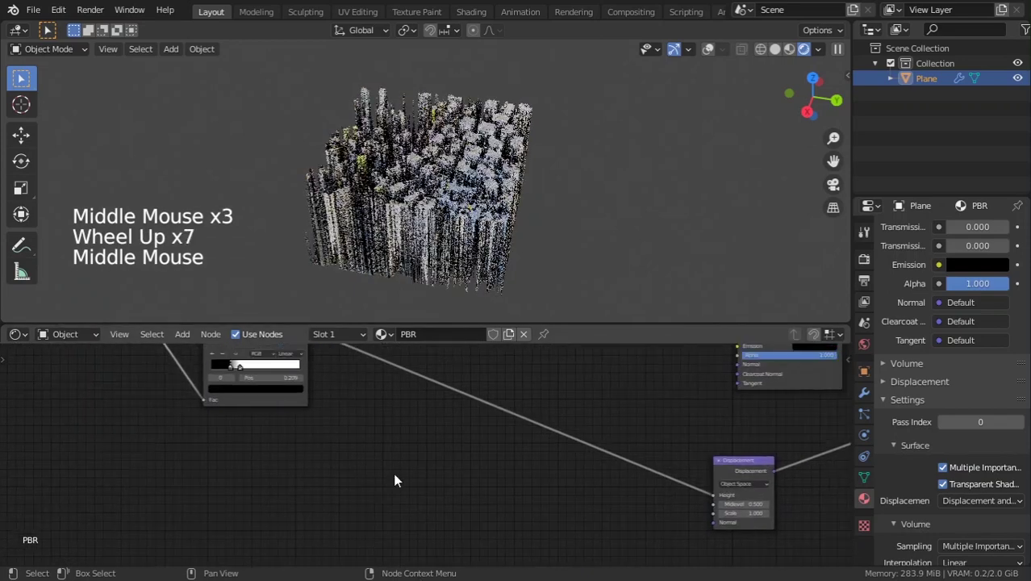
Insert a Math node on the height link, set to Multiply with a factor of 0.030.
key("shift+a")
left_click(354, 388)
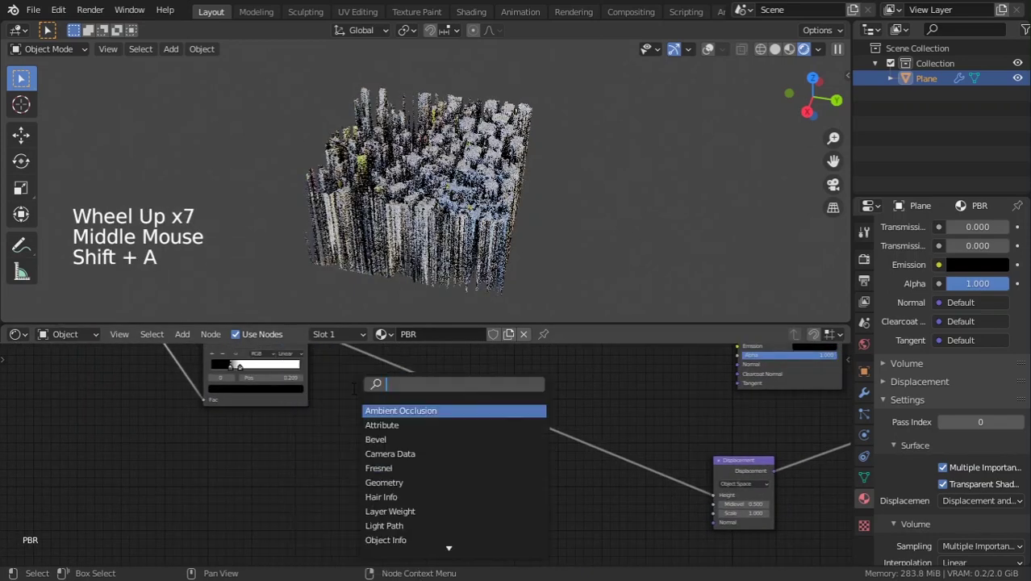
type("math")
key("Return")
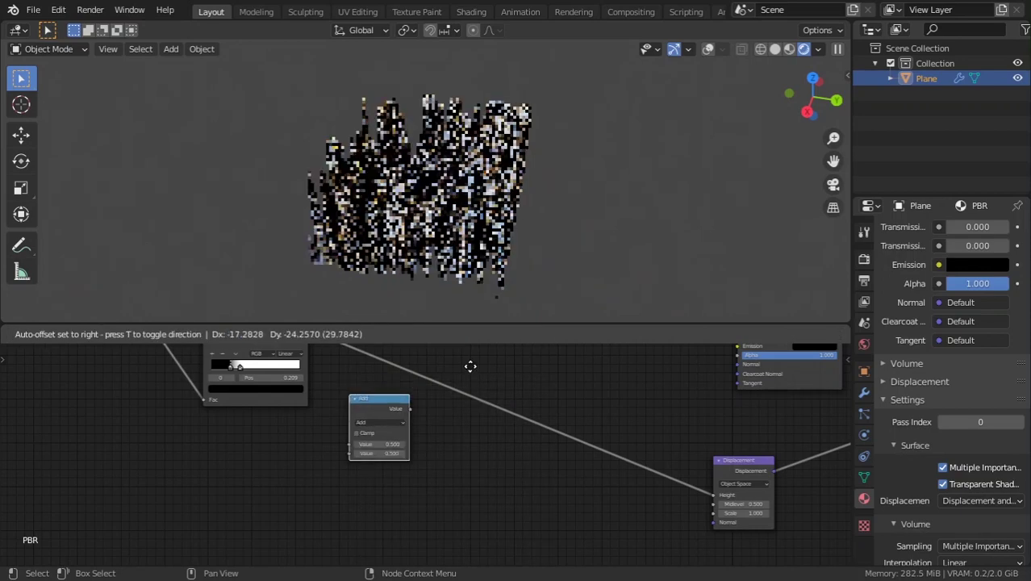
left_click(526, 384)
scroll(539, 418, "up", 3)
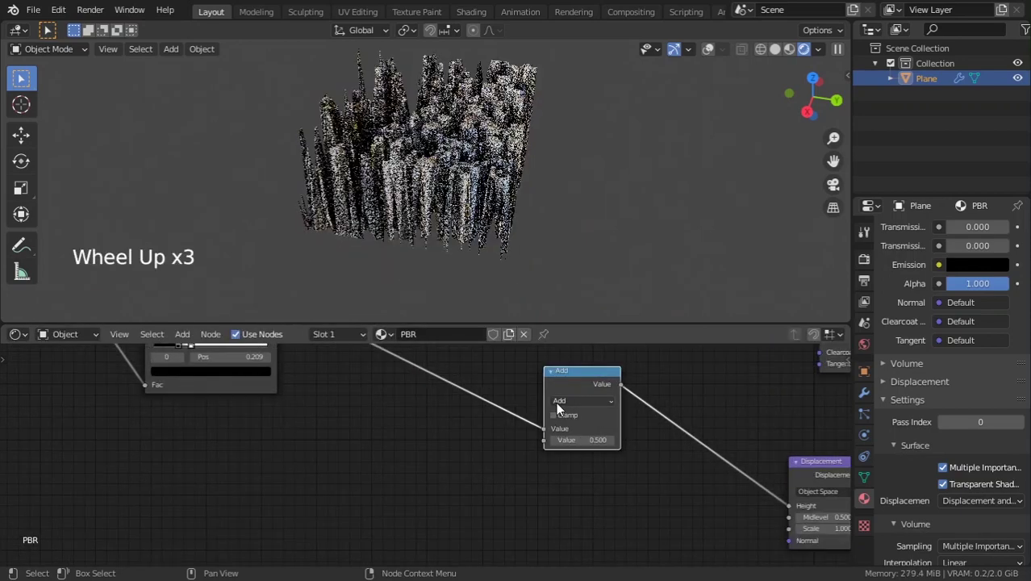
left_click(569, 401)
left_click(570, 467)
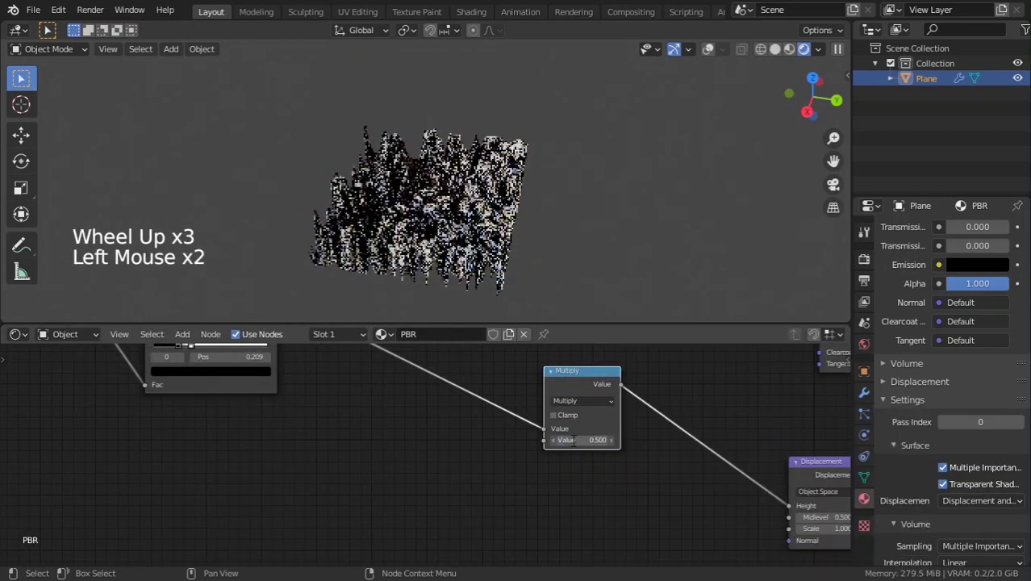
key("Return")
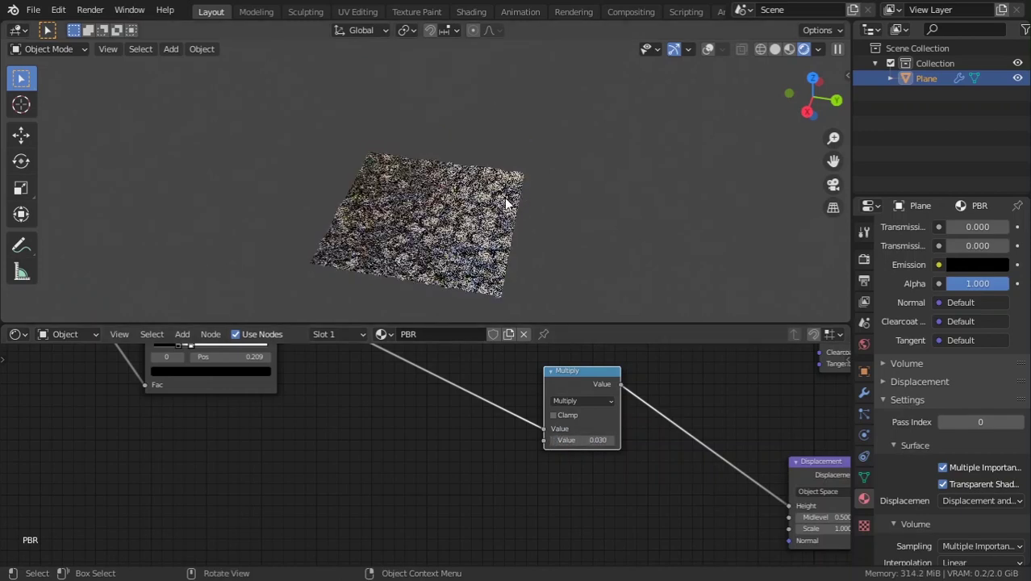
Orbit around the rendered plane to inspect the cobblestone relief and frame the whole node tree.
scroll(541, 239, "up", 2)
middle_click_drag(545, 224, 501, 183)
scroll(513, 220, "up", 2)
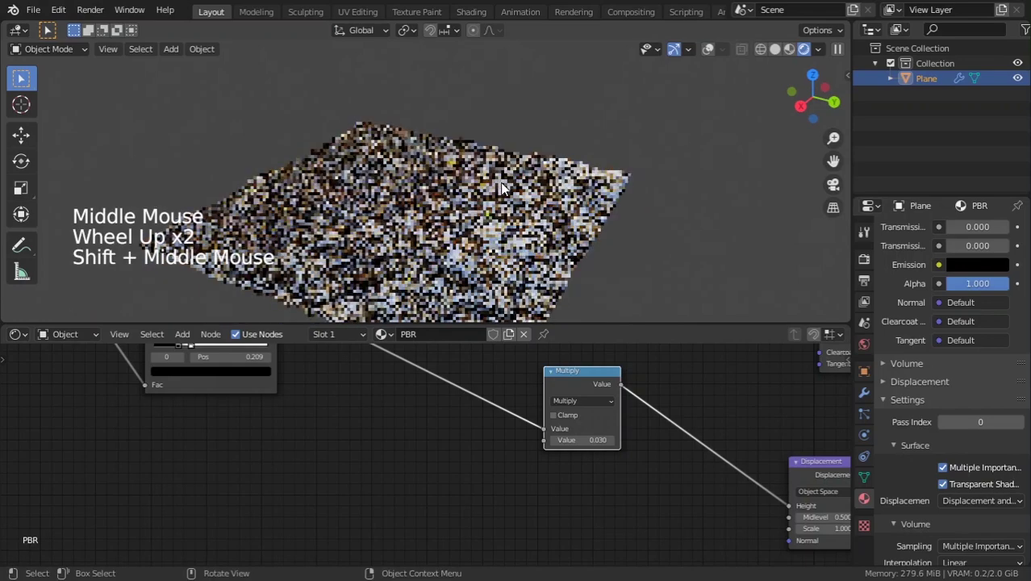
scroll(497, 474, "down", 4)
middle_click_drag(497, 474, 402, 519)
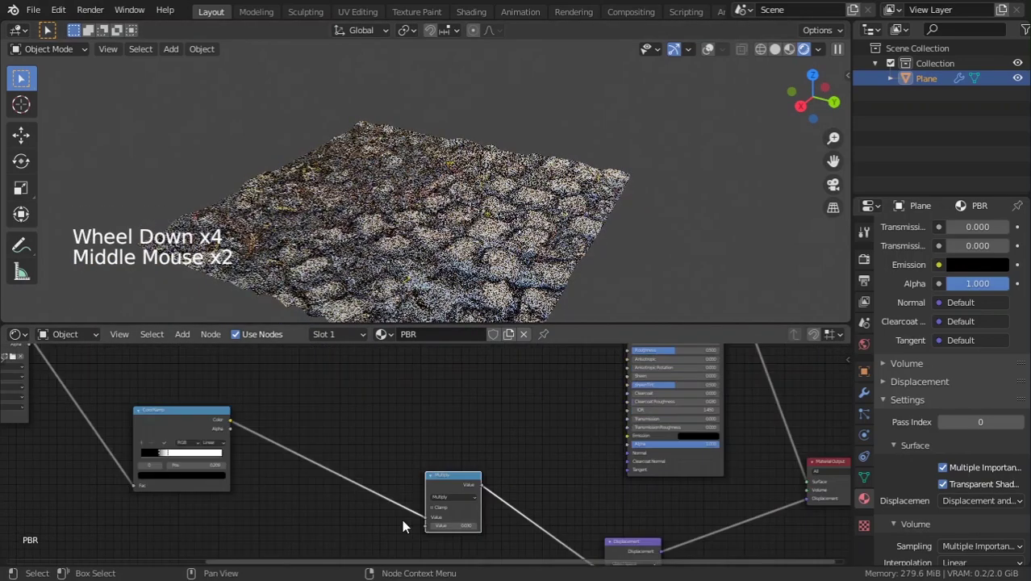
scroll(371, 491, "down", 9)
middle_click_drag(367, 484, 493, 474)
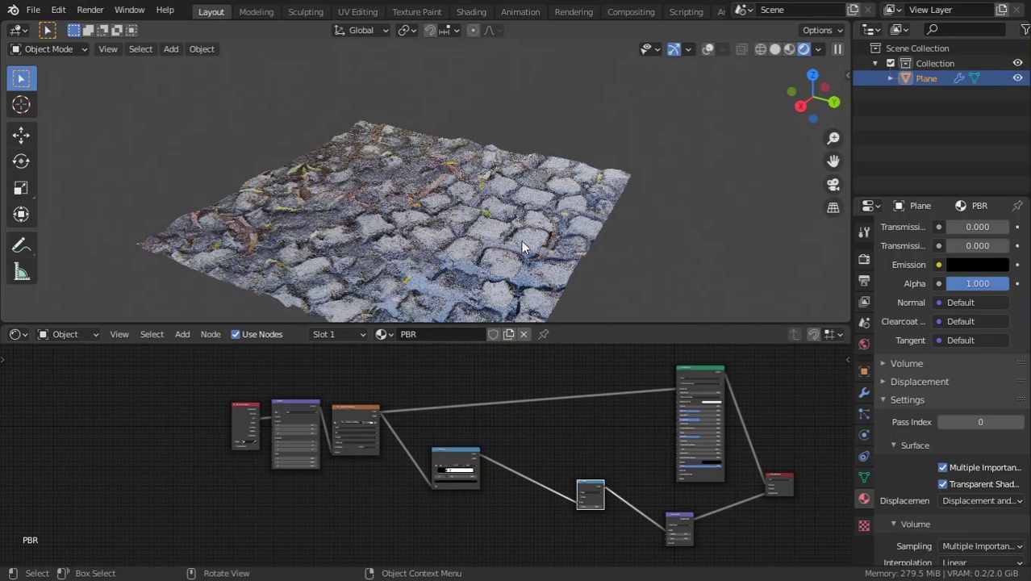
Duplicate the Multiply node and change the copy's operation to Greater Than.
middle_click_drag(569, 438, 458, 469)
scroll(514, 451, "up", 3)
scroll(338, 488, "up", 3)
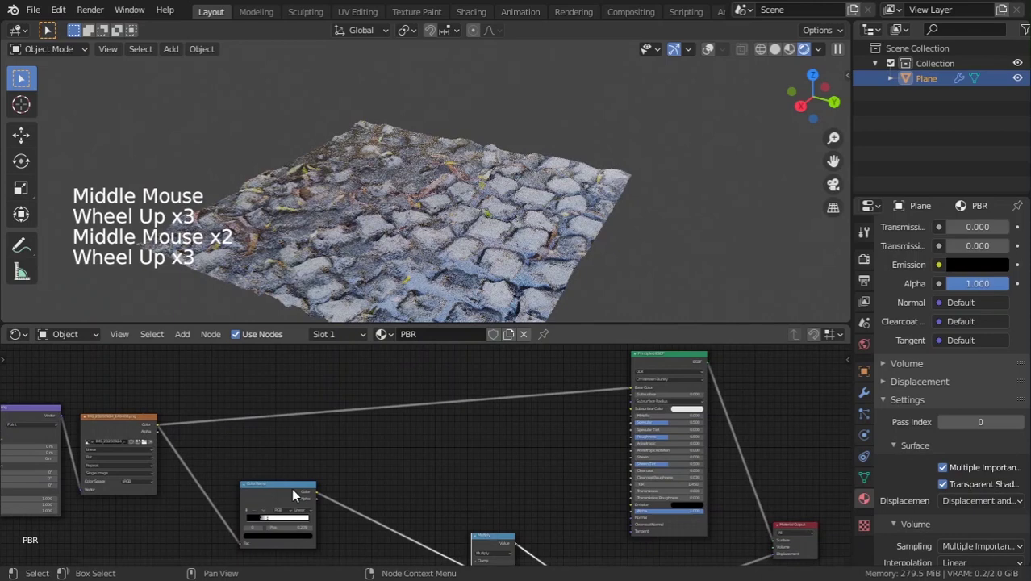
left_click(302, 481)
middle_click_drag(300, 473, 448, 388)
scroll(355, 464, "up", 2)
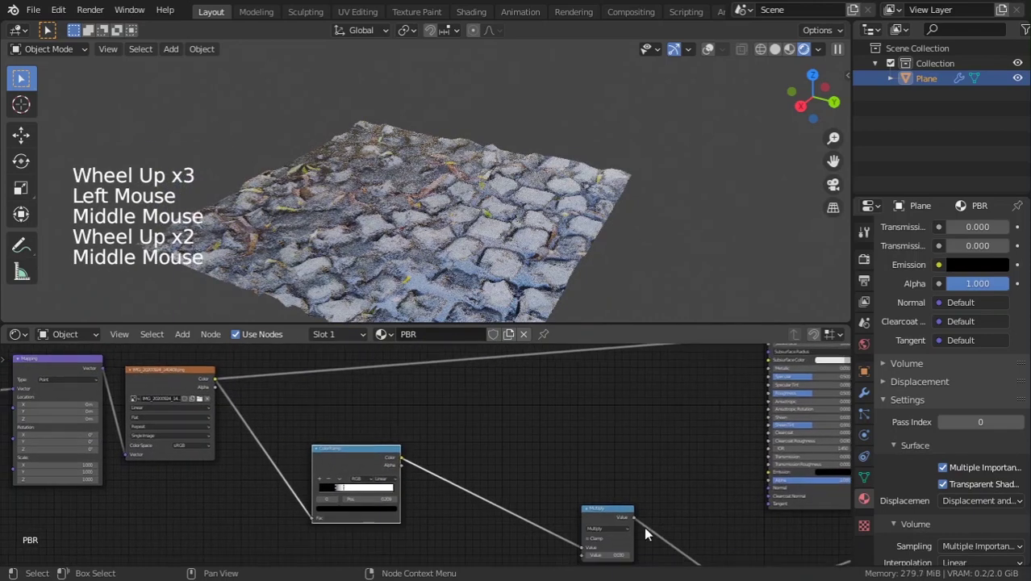
left_click(596, 521)
key("shift+d")
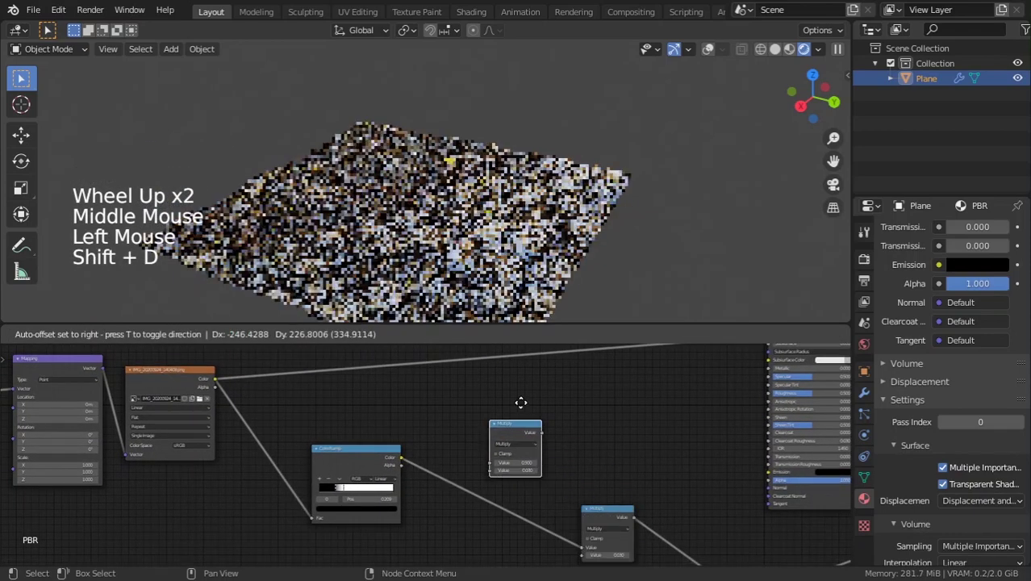
scroll(506, 404, "up", 6)
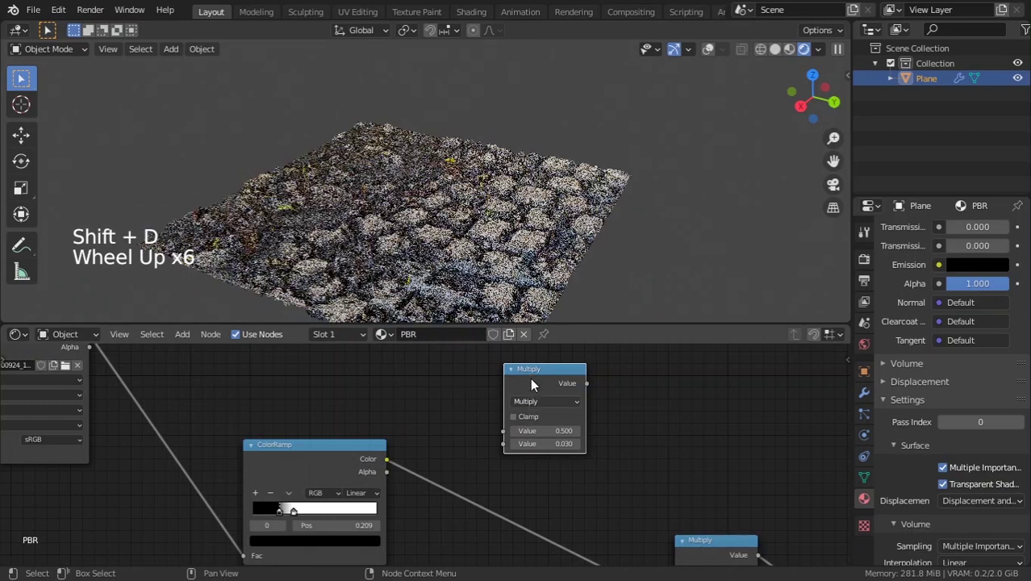
left_click(532, 401)
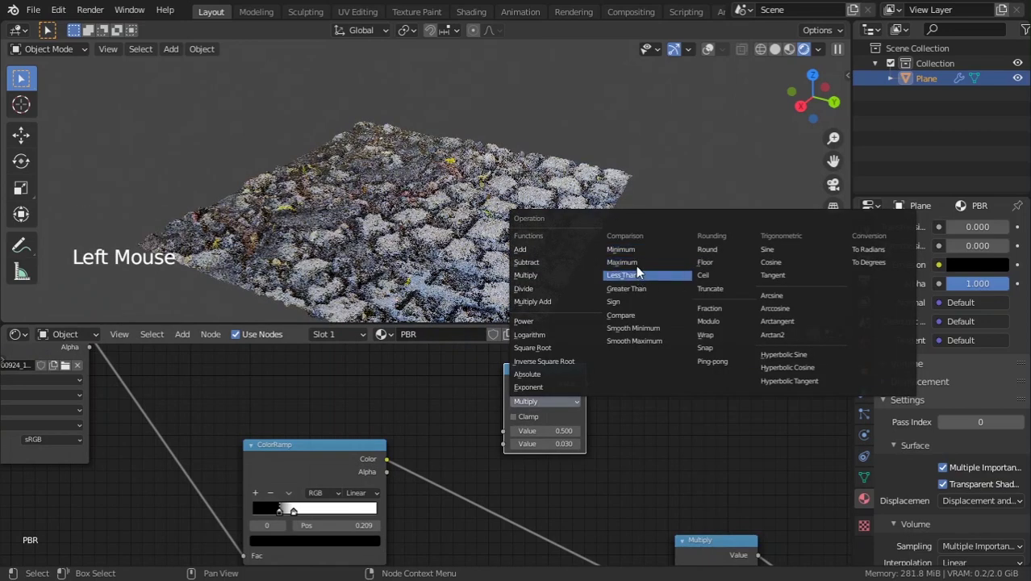
left_click(634, 288)
Connect the image Color to the Greater Than Value input and preview its mask on the plane.
left_click_drag(543, 376, 320, 337)
middle_click_drag(202, 419, 280, 473)
left_click_drag(167, 386, 365, 442)
left_click(411, 391, "ctrl+shift")
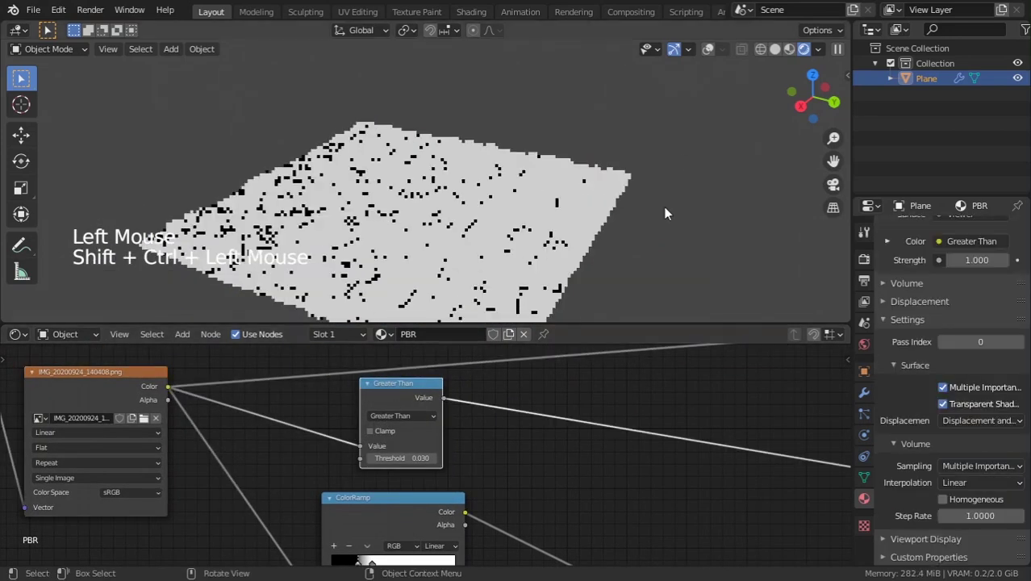
left_click(479, 259)
middle_click_drag(478, 259, 516, 284)
scroll(509, 277, "up", 4)
scroll(509, 277, "down", 3)
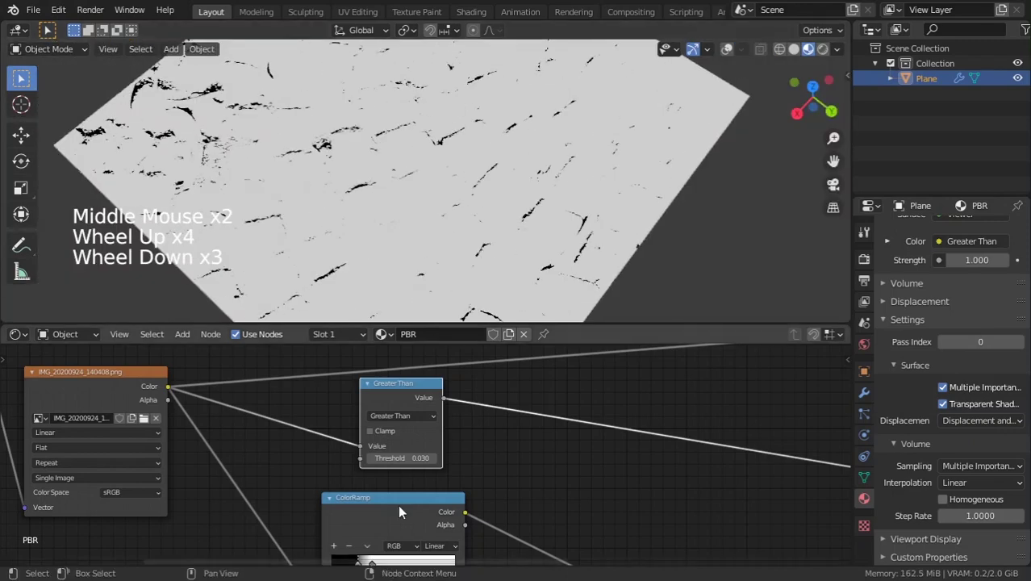
Set the Greater Than threshold to 0.500, briefly trying 0.400 before returning to 0.500.
left_click(416, 458)
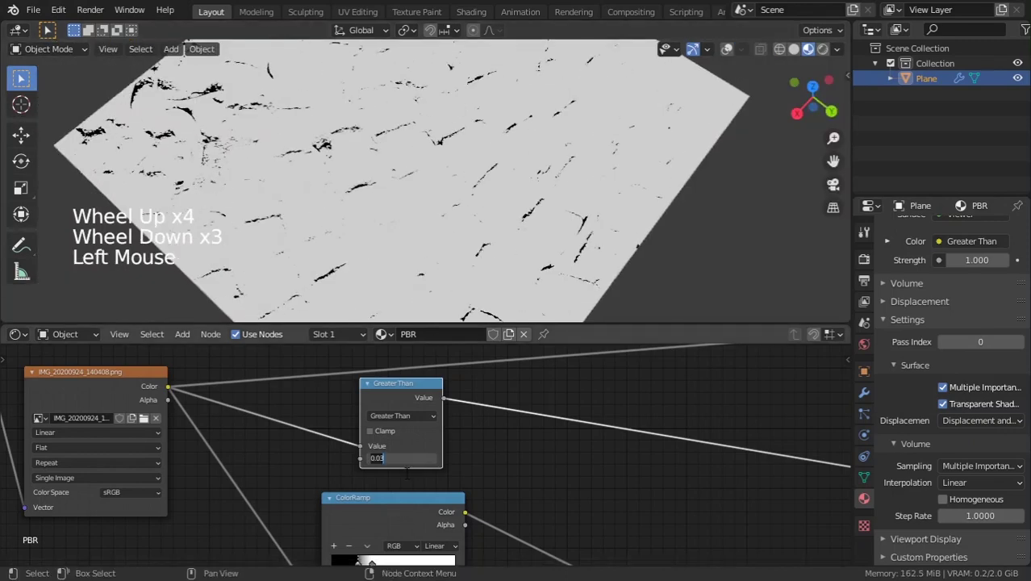
type(".5")
key("Return")
key("KP_5")
scroll(625, 202, "down", 3)
middle_click_drag(625, 202, 476, 193)
scroll(532, 170, "up", 2)
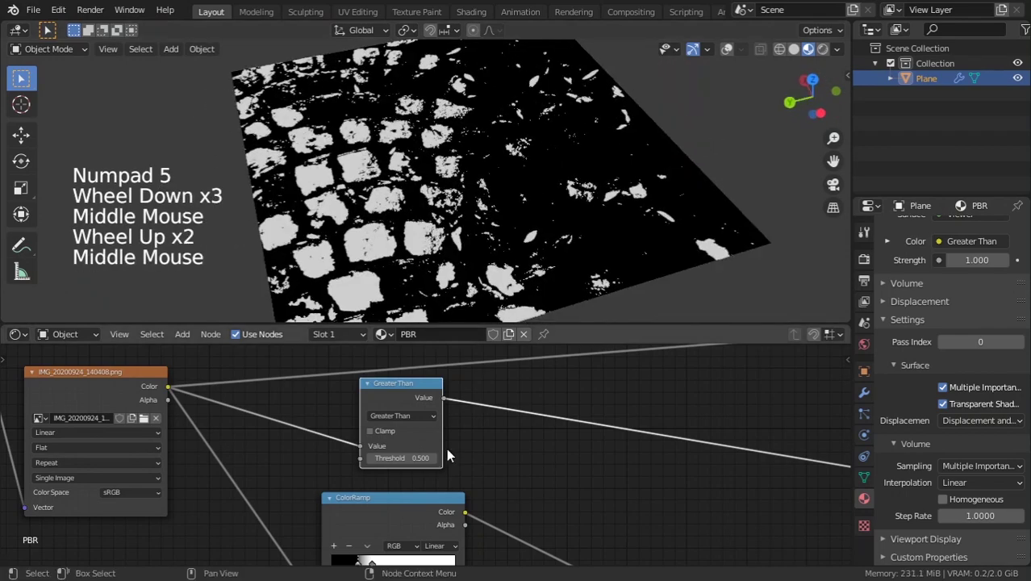
left_click(370, 458)
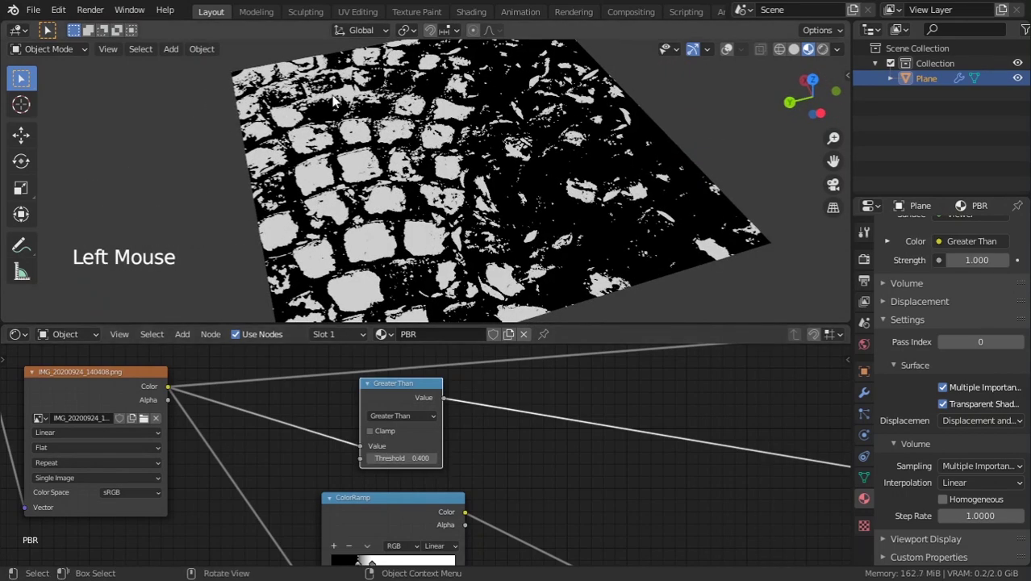
left_click(433, 458)
middle_click_drag(484, 242, 471, 211)
Orbit around the mask preview and move the Greater Than node higher up.
scroll(568, 231, "down", 3)
middle_click_drag(568, 231, 491, 234)
scroll(377, 424, "down", 3)
middle_click_drag(377, 424, 376, 410)
left_click_drag(387, 369, 385, 361)
Duplicate the Greater Than node, change the copy to Less Than, and feed it the image Color.
key("shift+d")
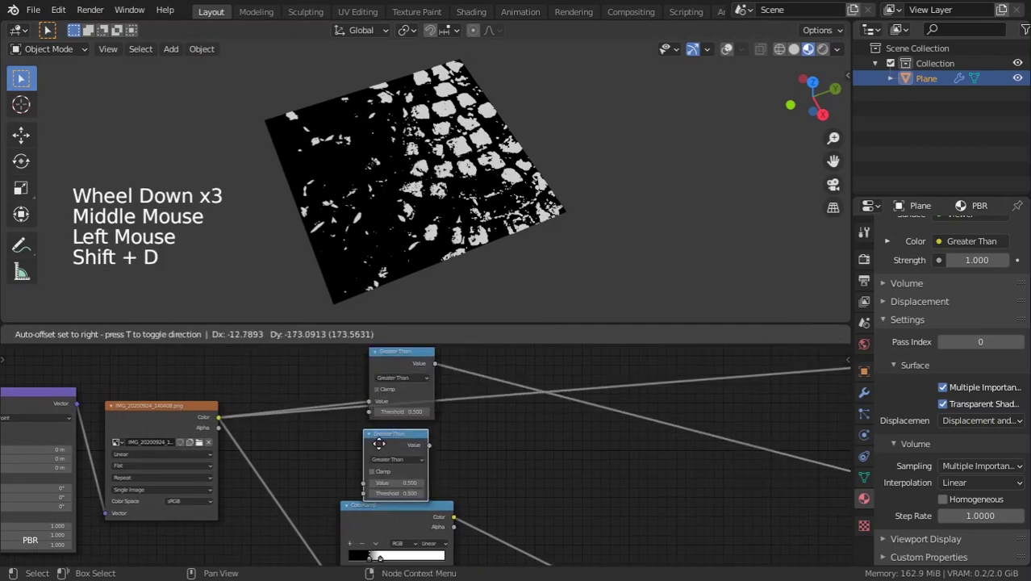
left_click(385, 435)
scroll(381, 455, "up", 4)
left_click(383, 462)
left_click(470, 325)
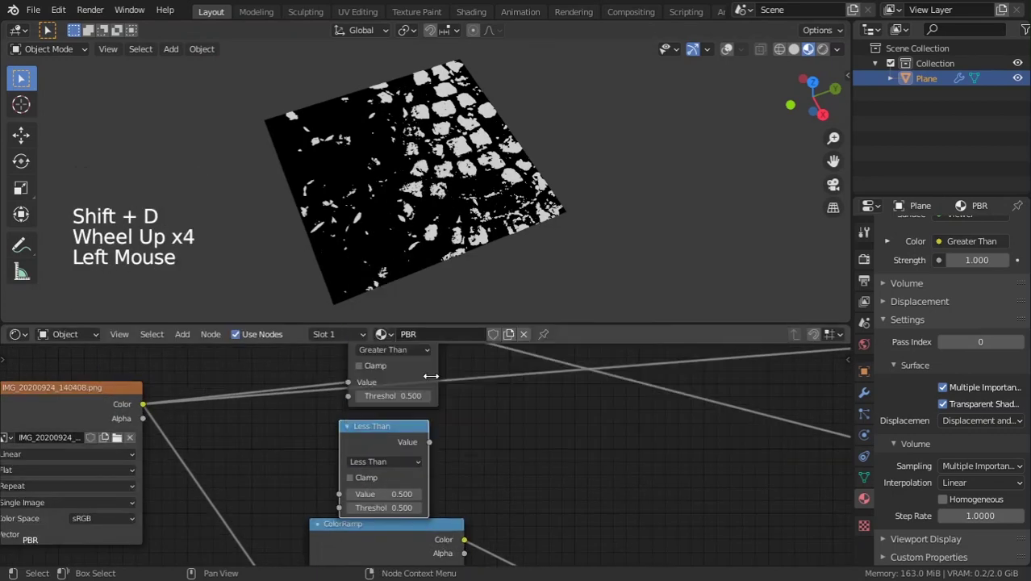
left_click_drag(146, 408, 340, 494)
Preview the Less Than mask on the plane and lower its threshold to 0.400.
left_click(381, 507)
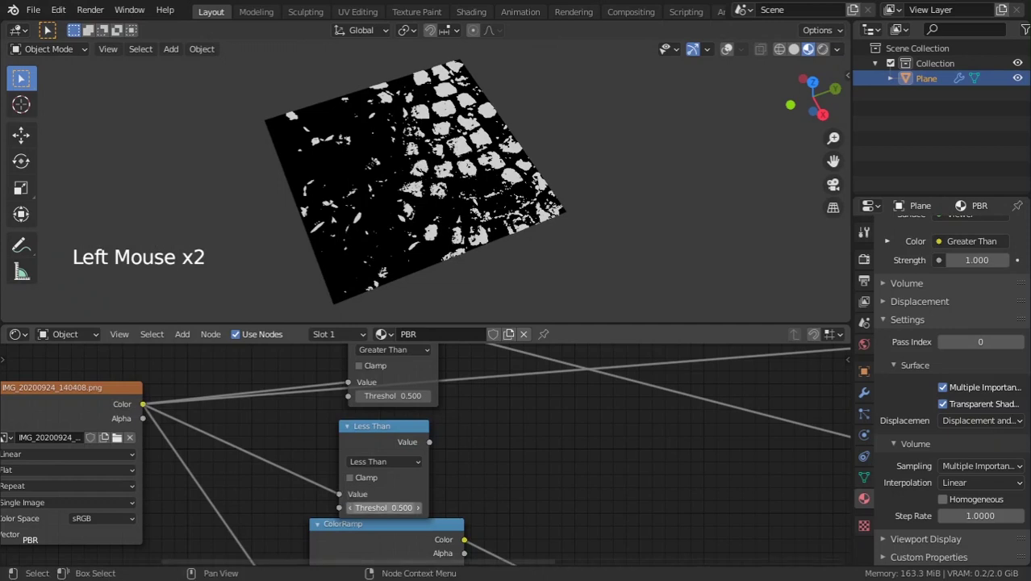
left_click(387, 445, "ctrl+shift")
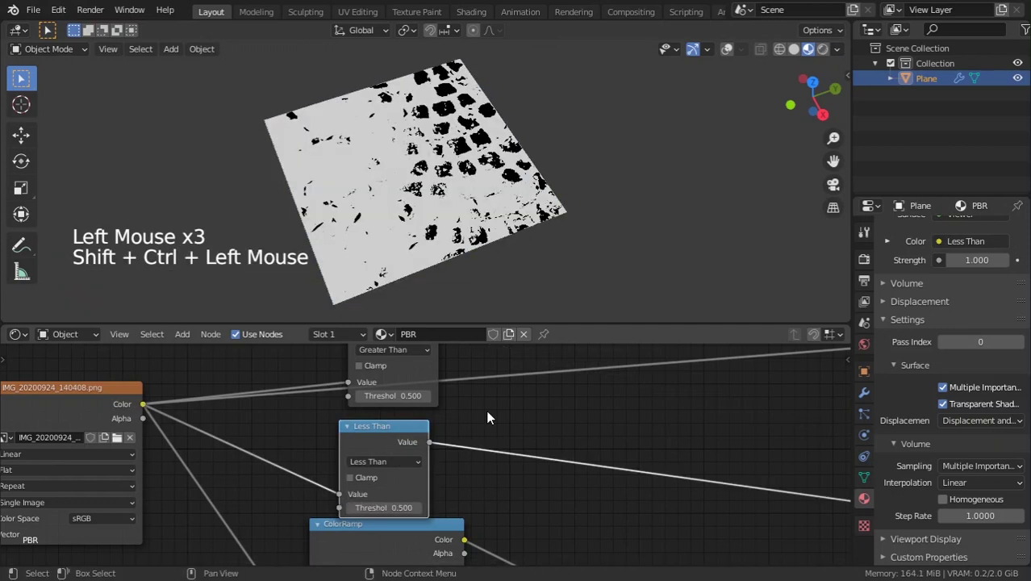
middle_click_drag(370, 510, 355, 519)
scroll(355, 518, "up", 4)
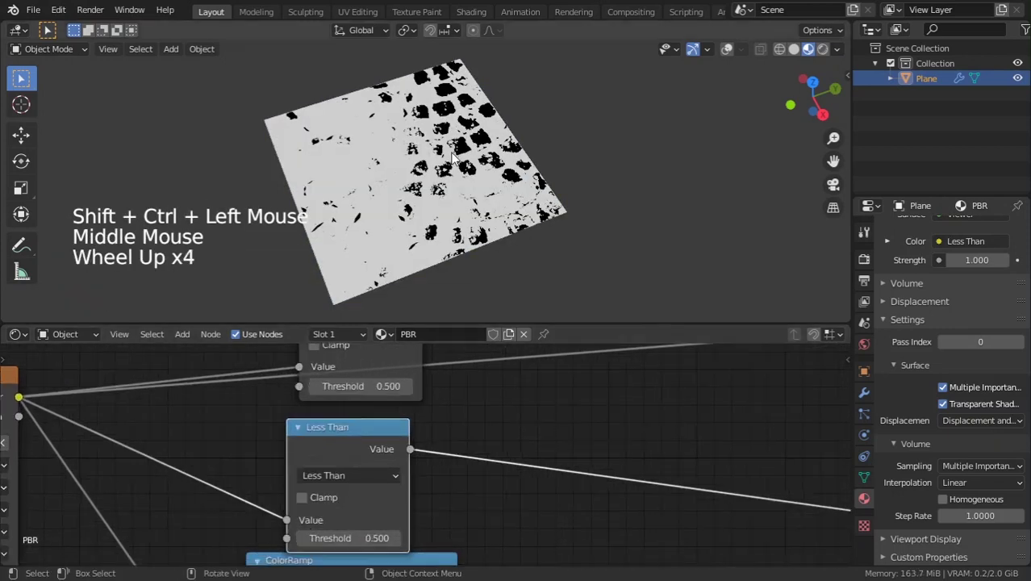
scroll(388, 450, "down", 3)
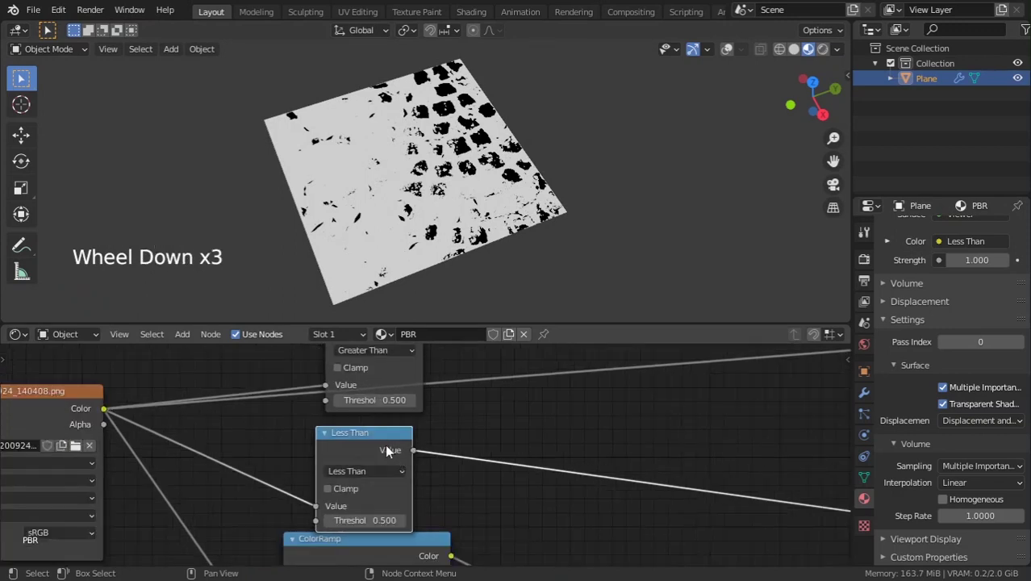
left_click_drag(328, 520, 306, 519)
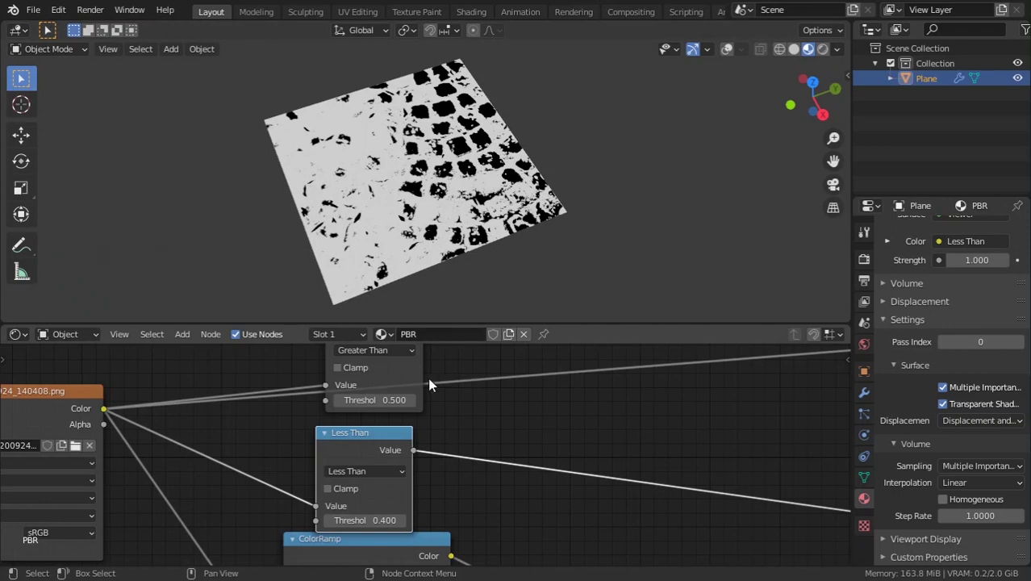
scroll(419, 392, "down", 3)
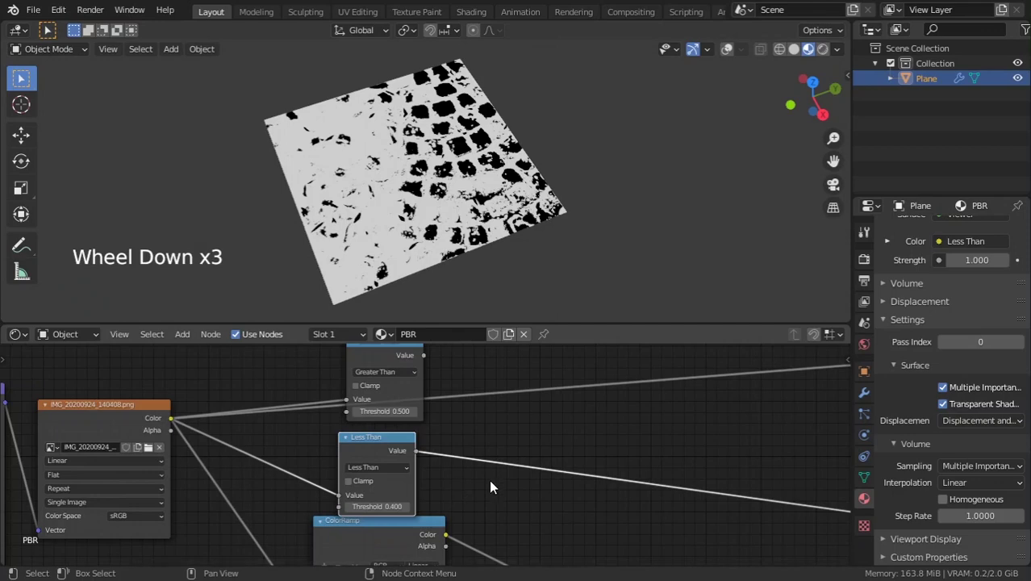
left_click_drag(386, 439, 401, 431)
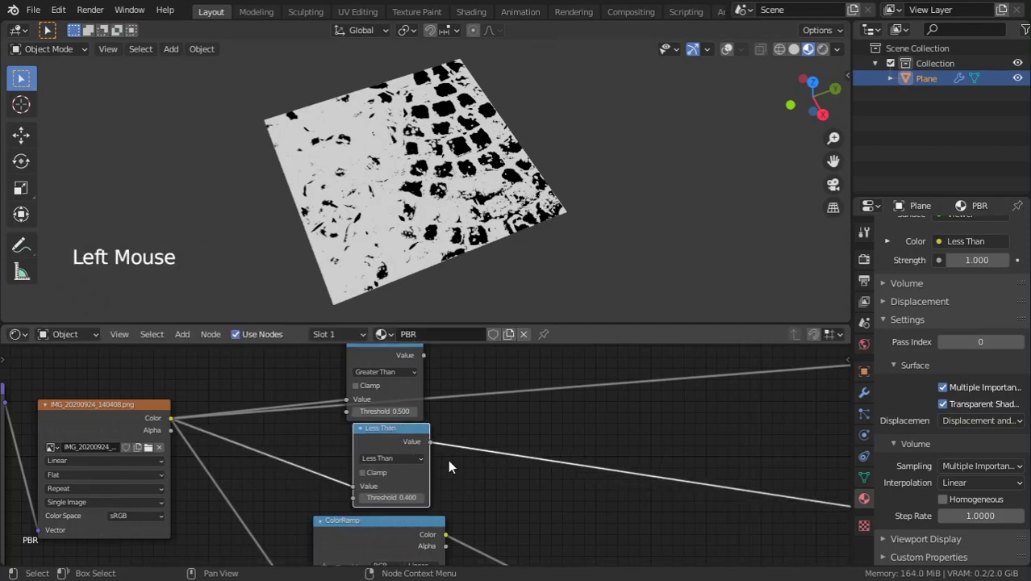
middle_click_drag(448, 459, 379, 452)
scroll(484, 468, "down", 4)
mouse_move(516, 472)
middle_mouse_down()
mouse_move(533, 477)
mouse_move(462, 478)
mouse_move(523, 472)
middle_mouse_up()
Insert a new Math node into the Less Than node's output link.
scroll(523, 472, "up", 2)
key("shift+a")
left_click(436, 388)
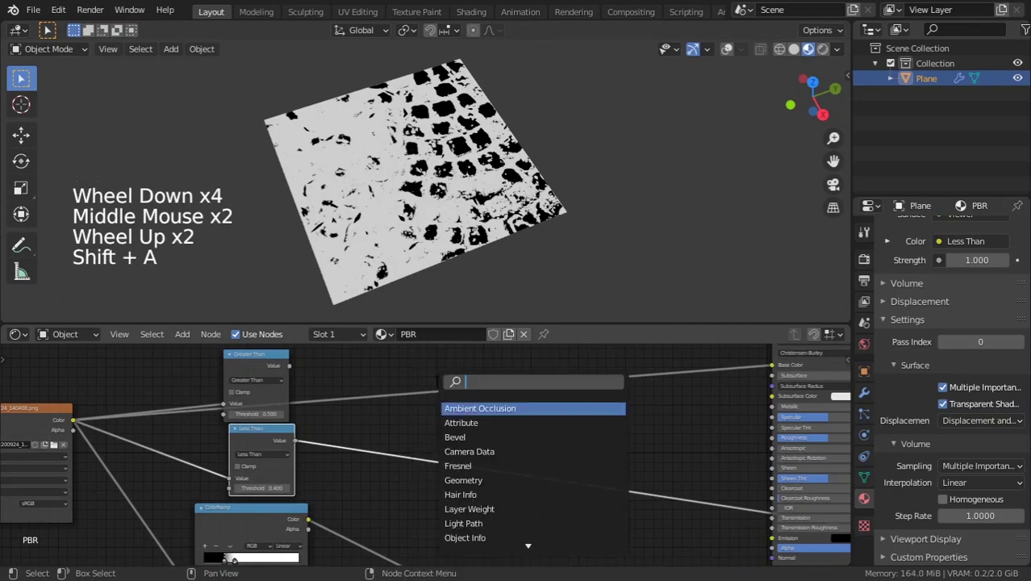
type("math")
key("Return")
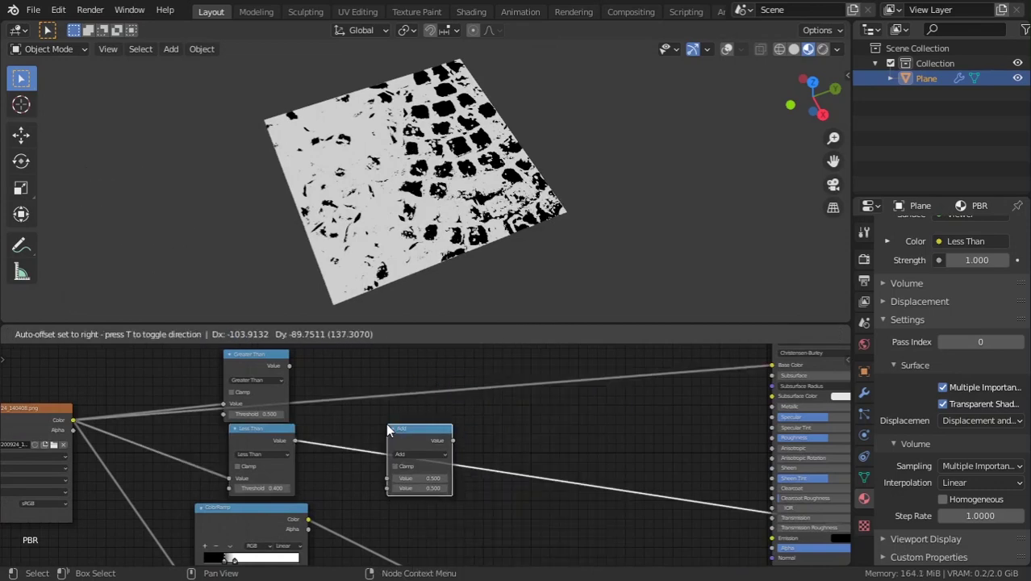
left_click(390, 434)
scroll(391, 434, "up", 4)
left_click_drag(417, 431, 466, 397)
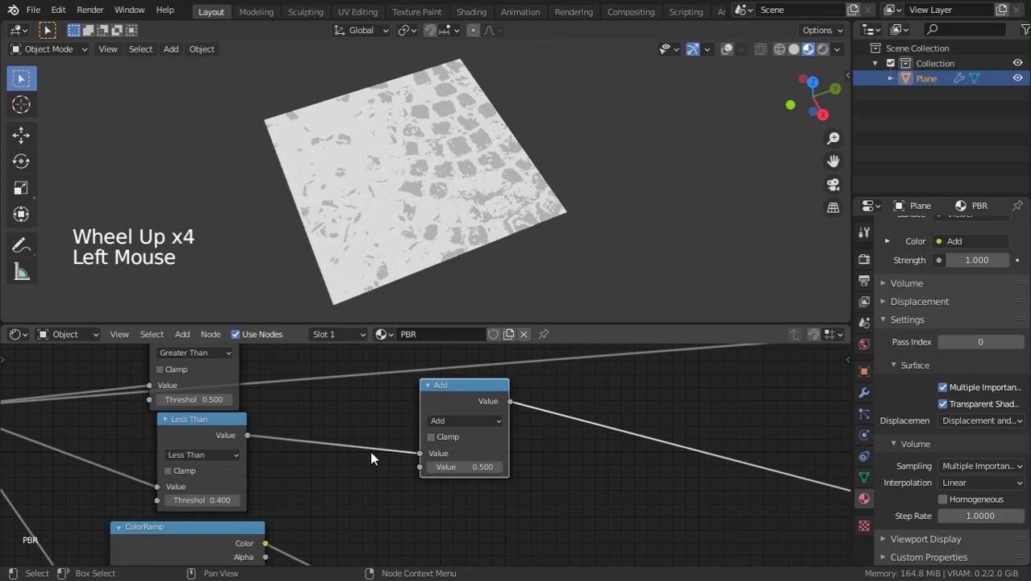
Connect Greater Than's output to the Math node's second input and set it to Multiply.
middle_click_drag(245, 433, 239, 456)
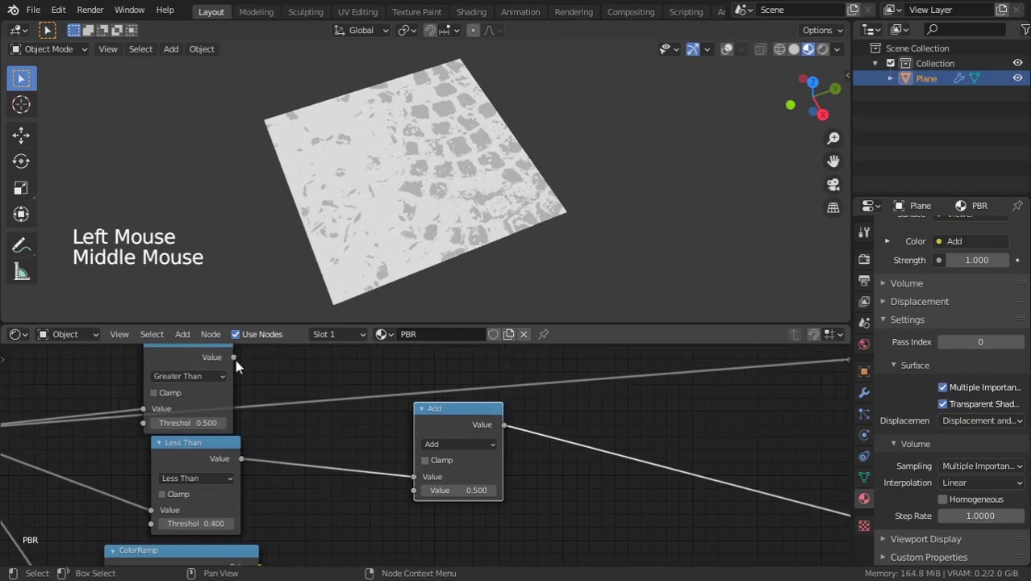
left_click_drag(236, 359, 424, 494)
left_click(450, 444)
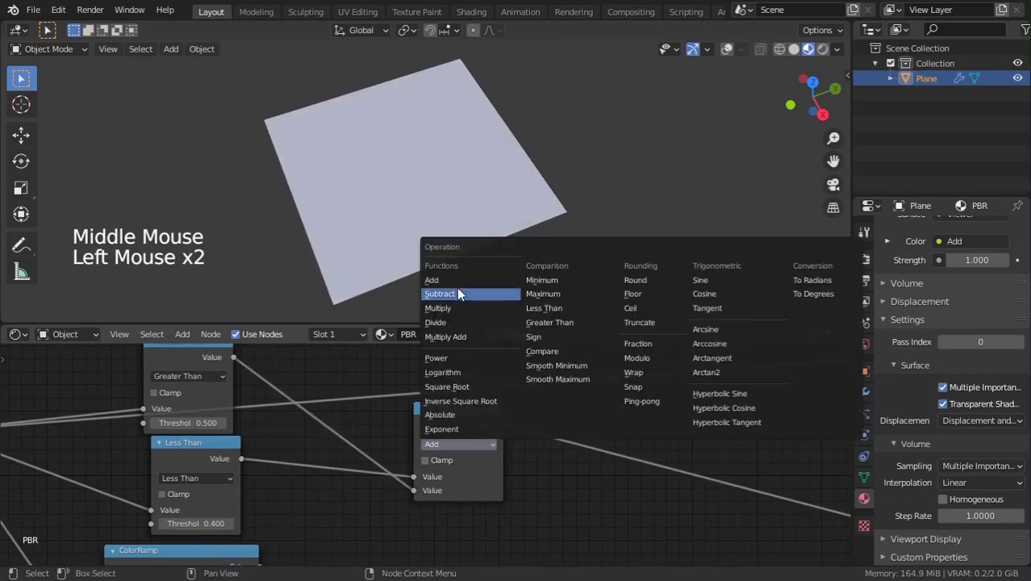
left_click(454, 305)
Orbit the plane into a diamond view and rearrange the Multiply and Less Than nodes.
scroll(406, 161, "down", 1)
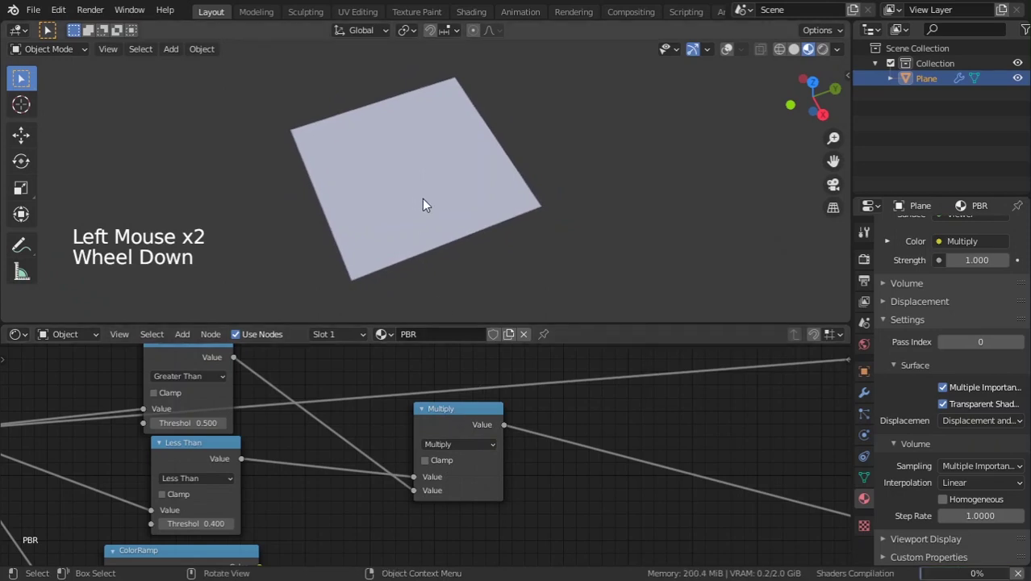
scroll(426, 202, "down", 4)
middle_click_drag(428, 203, 407, 275)
scroll(500, 236, "up", 4)
middle_click_drag(486, 426, 582, 438)
left_click_drag(583, 438, 687, 442)
left_click_drag(284, 477, 259, 482)
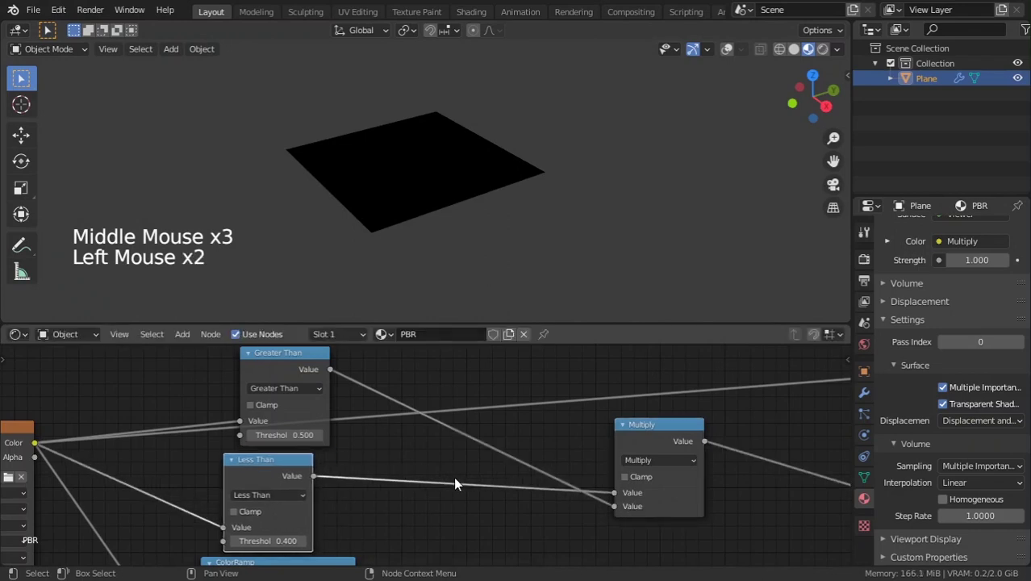
Insert an Invert node between the Greater Than node and Multiply.
key("shift+a")
left_click(418, 384)
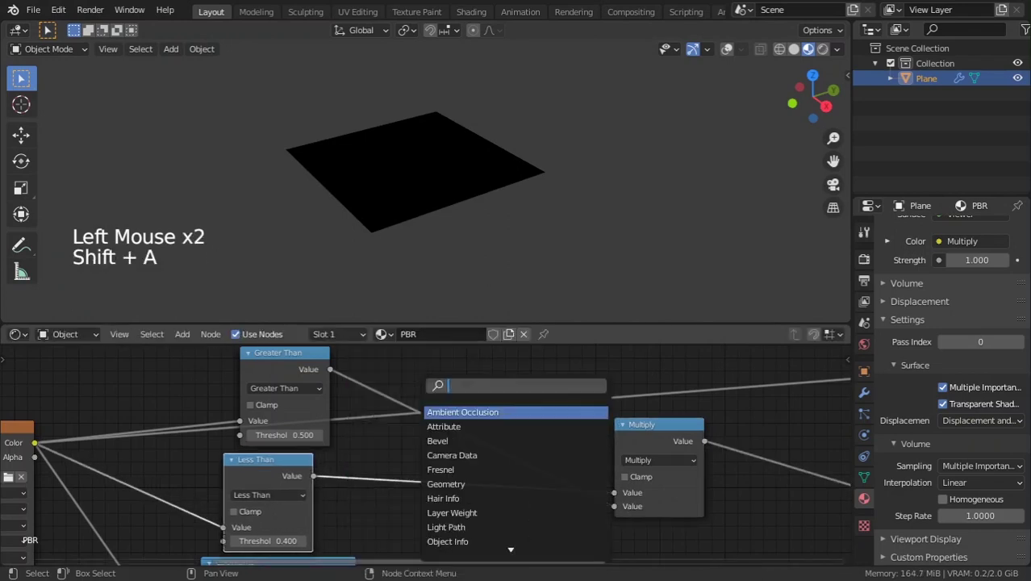
type("inst")
key("BackSpace")
key("BackSpace")
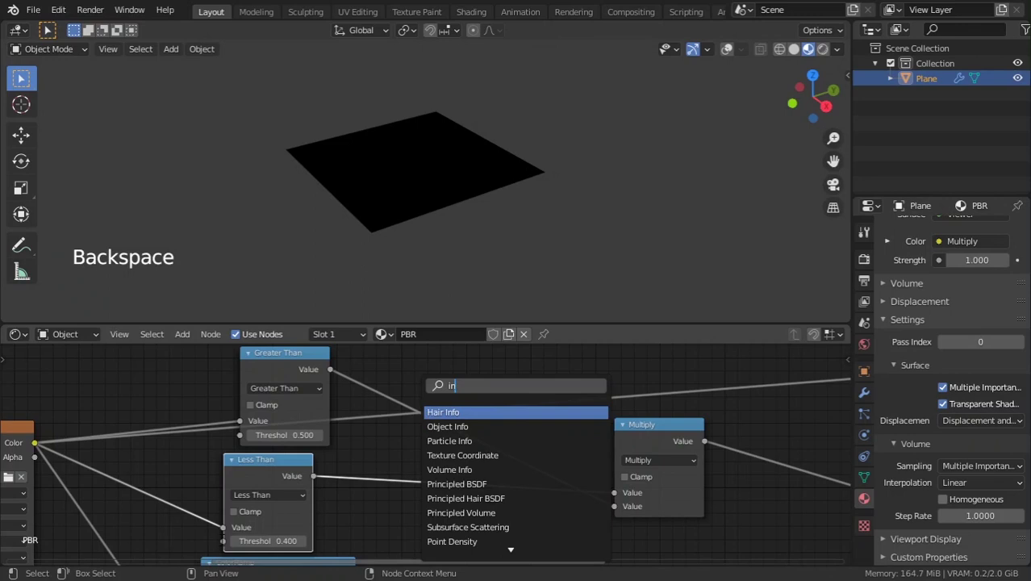
type("vert")
key("Return")
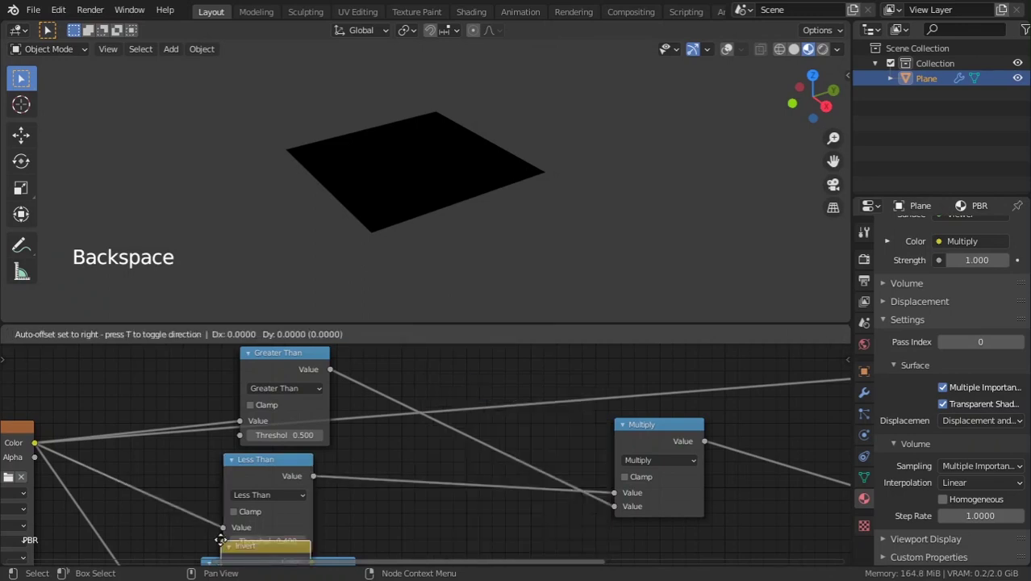
left_click(468, 431)
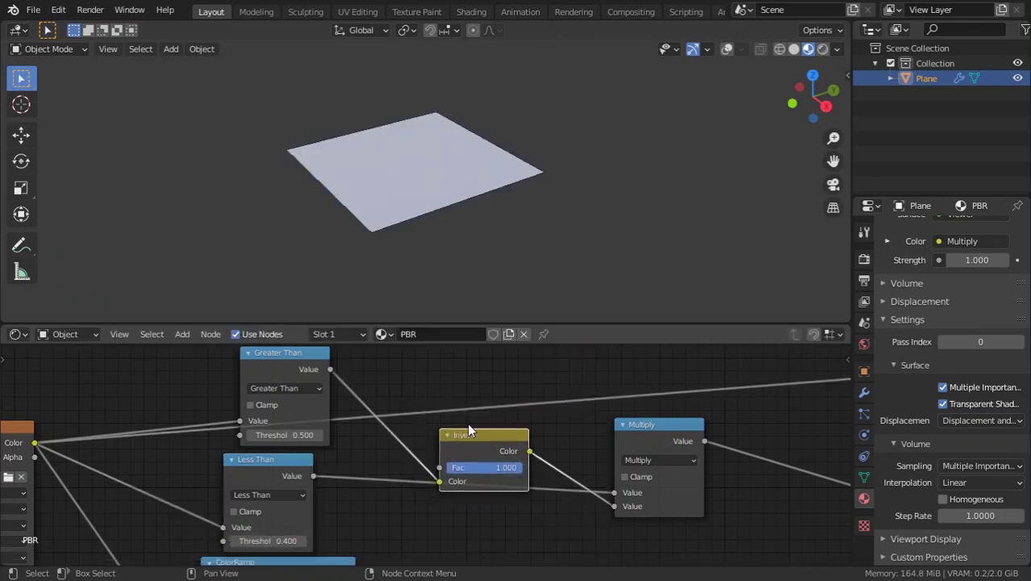
Test Greater Than threshold values of 0.600, 0.200, 0.100 and 0.400 on the mask.
middle_click_drag(472, 182, 529, 219)
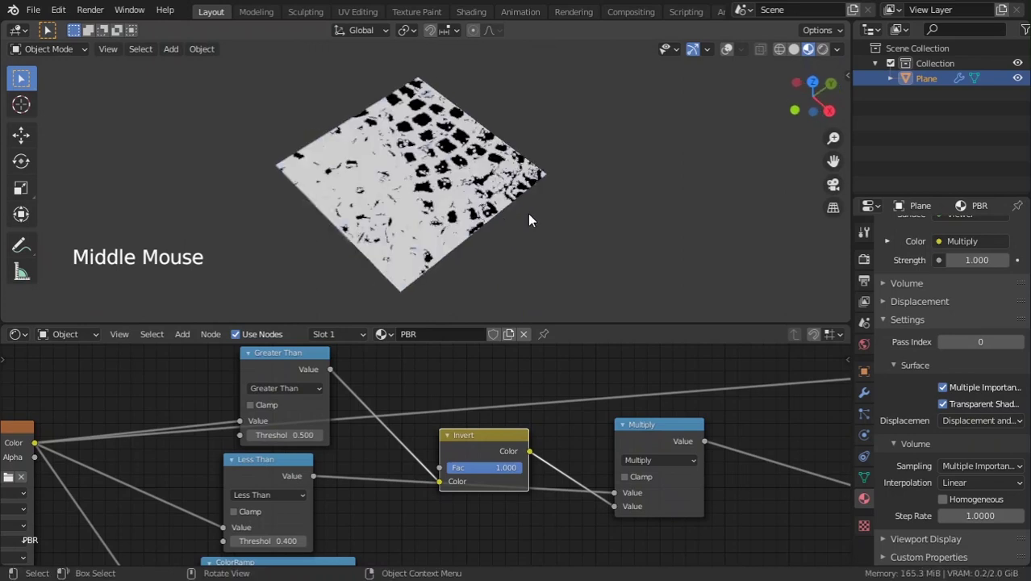
middle_click_drag(474, 255, 441, 237)
scroll(441, 237, "up", 1)
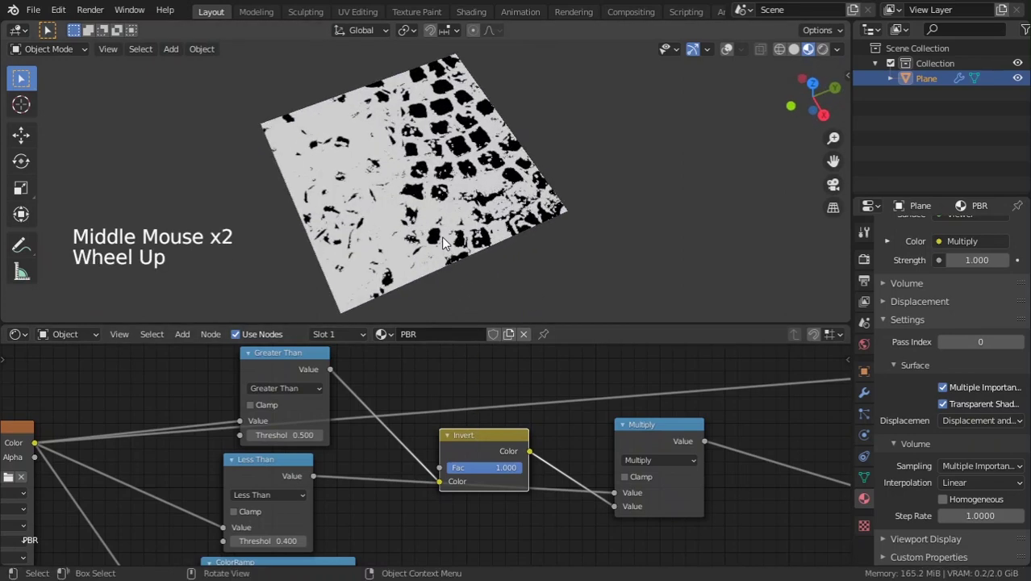
scroll(441, 236, "up", 1)
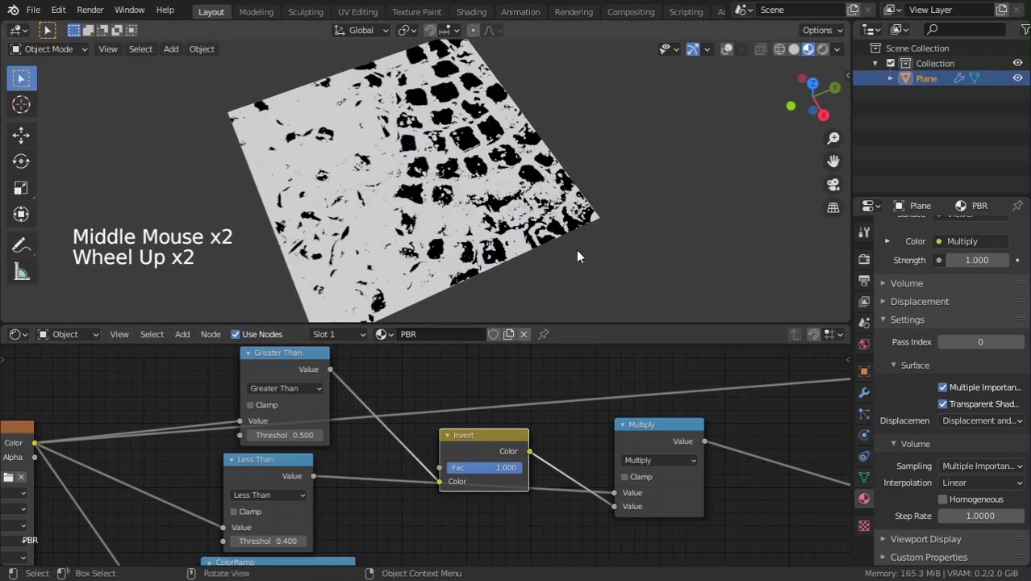
middle_click_drag(404, 456, 481, 484)
left_click_drag(431, 512, 433, 510)
left_click(367, 511)
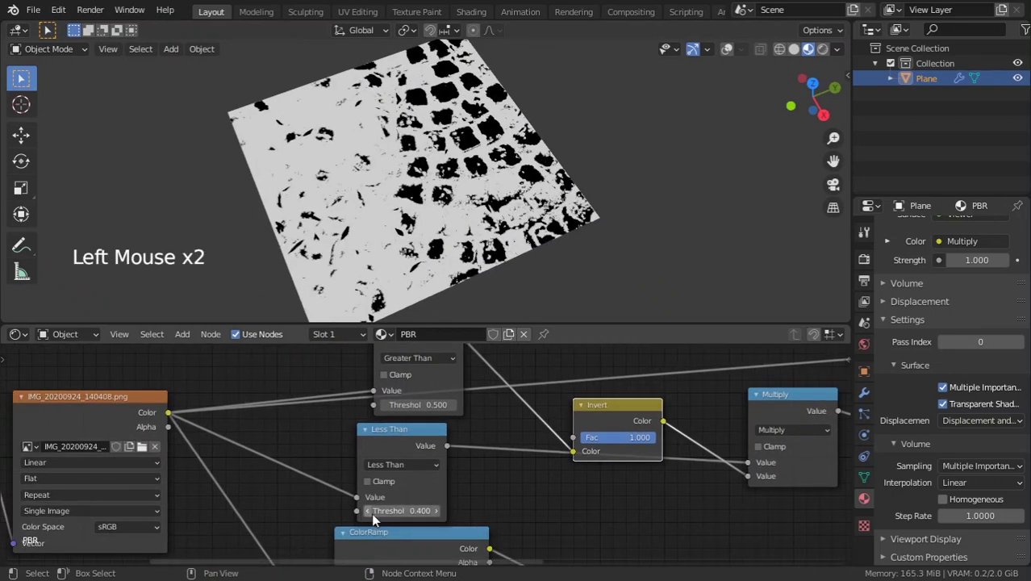
left_click(452, 404)
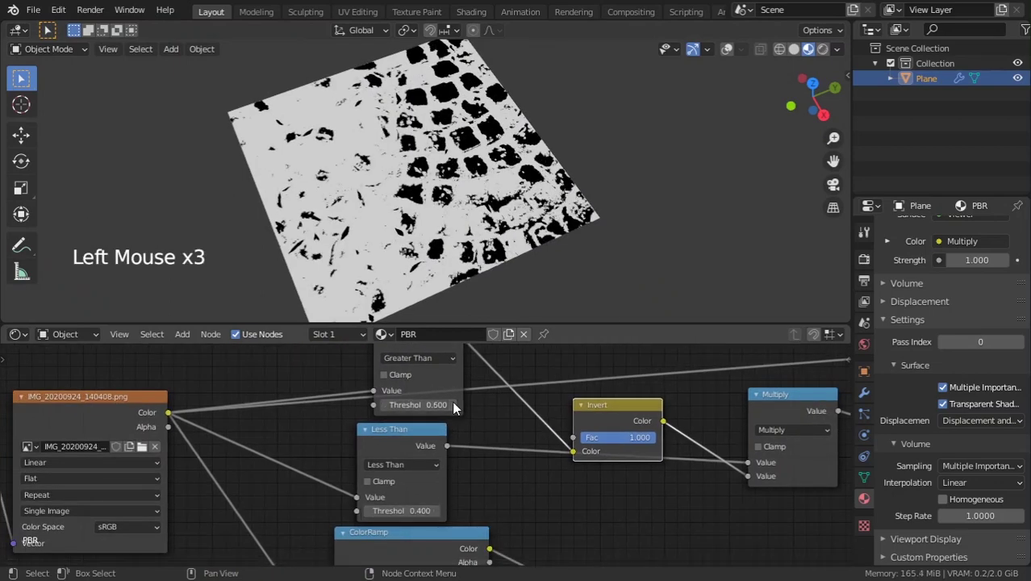
left_click(384, 404)
left_click(384, 404)
left_click(384, 404)
left_click(384, 404)
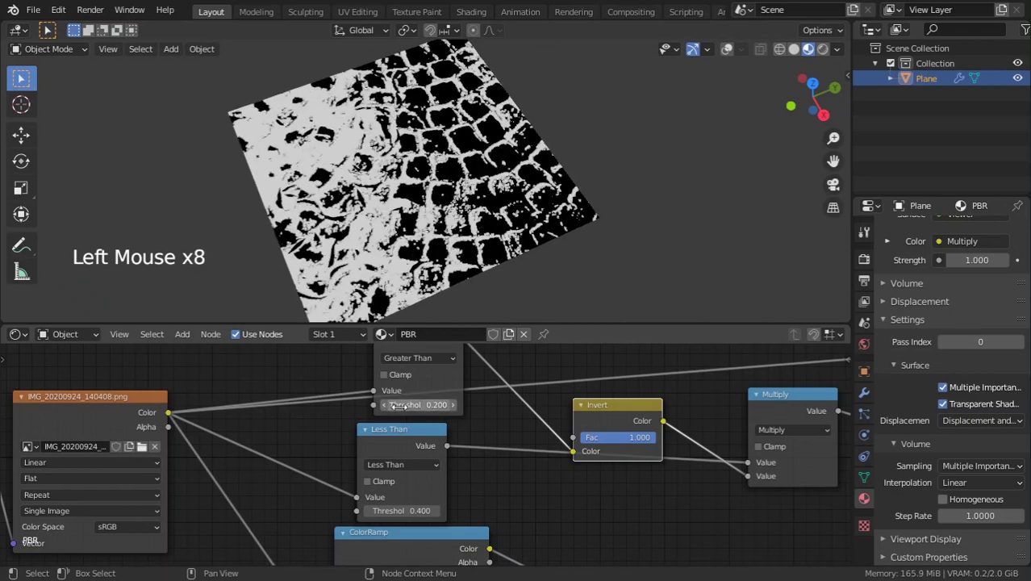
left_click(384, 405)
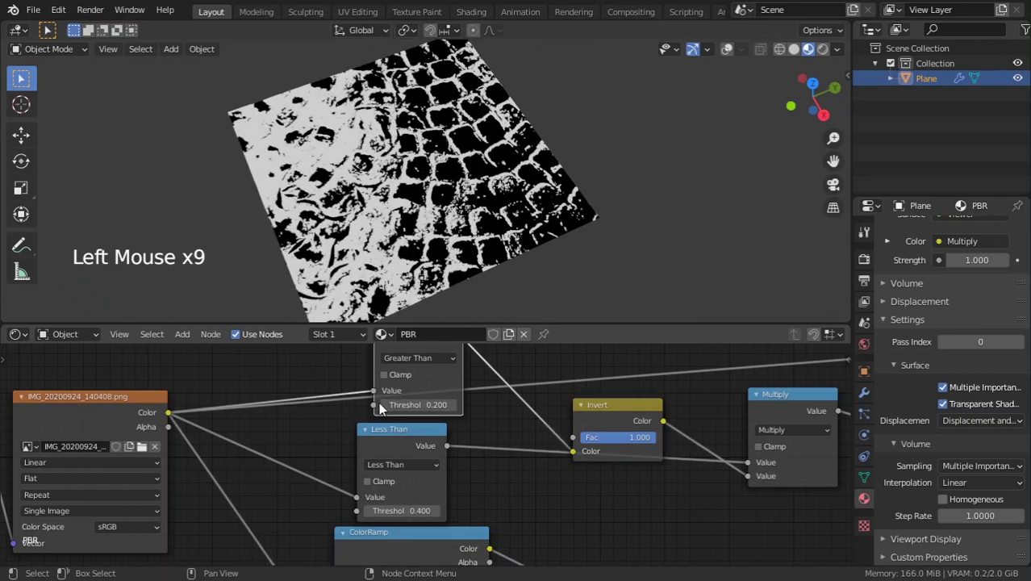
left_click(386, 405)
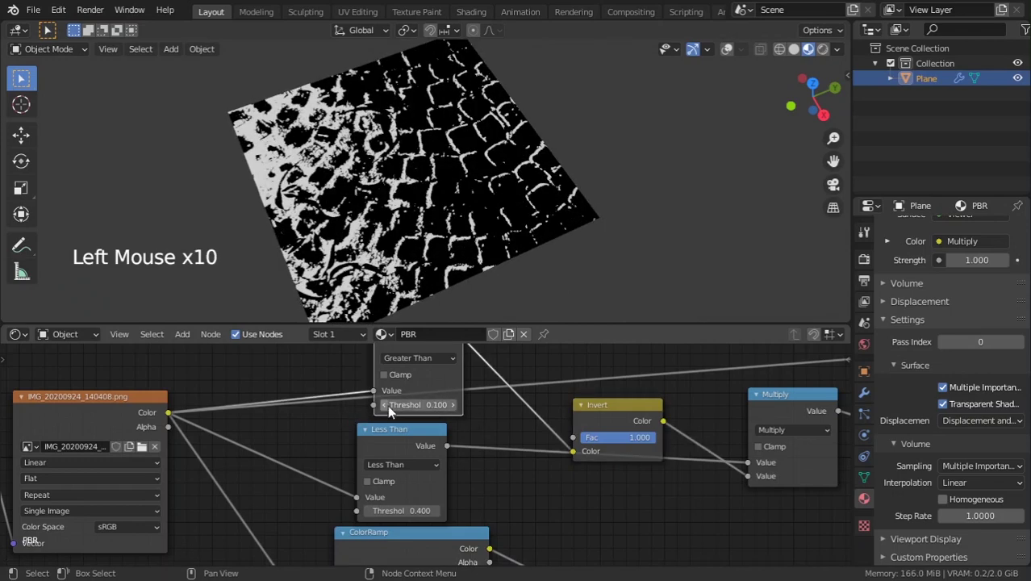
left_click(453, 404)
left_click(452, 404)
left_click(453, 403)
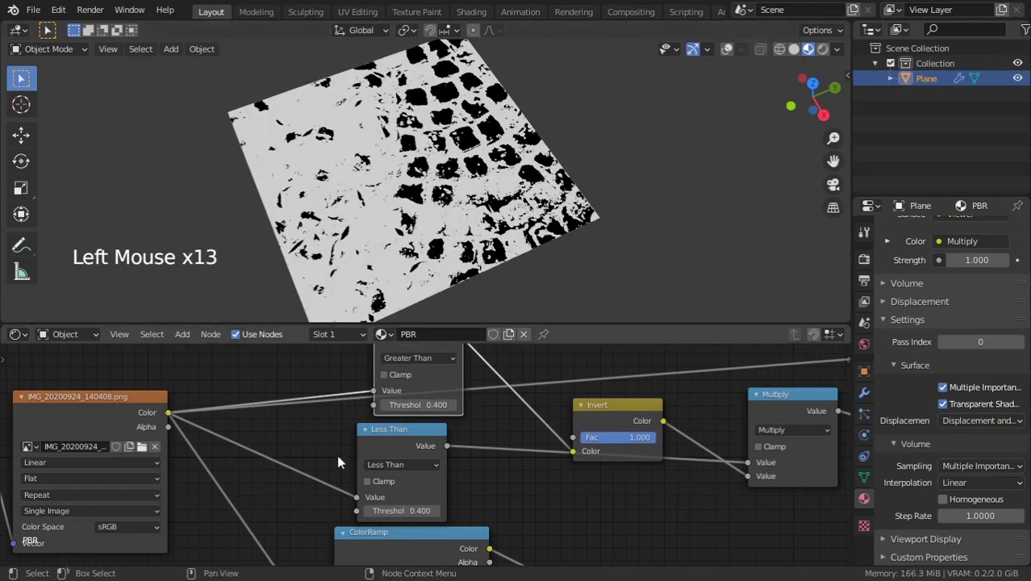
Settle both the Less Than and Greater Than thresholds at 0.300.
left_click(366, 509)
left_click(366, 509)
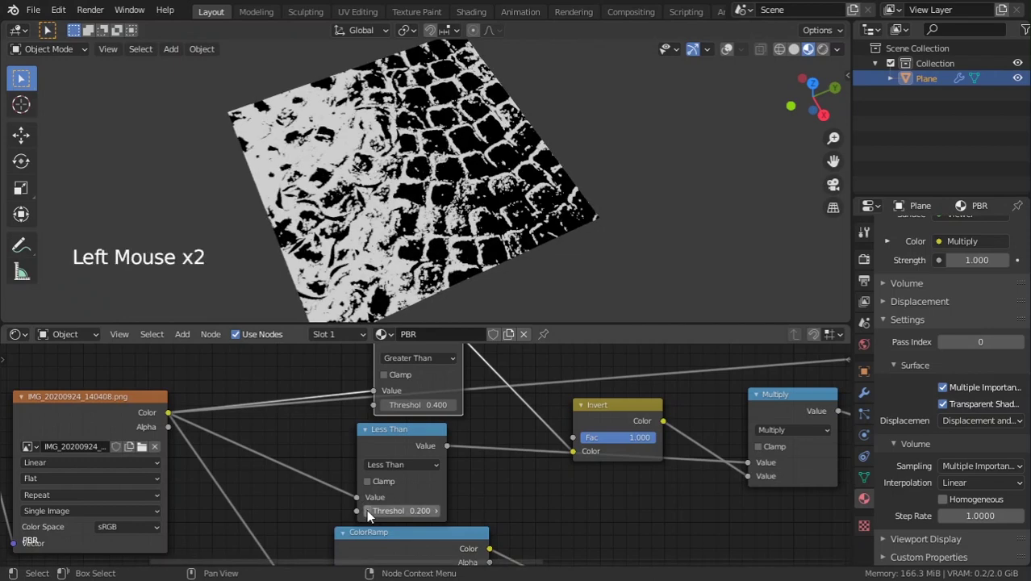
left_click(437, 510)
left_click(438, 511)
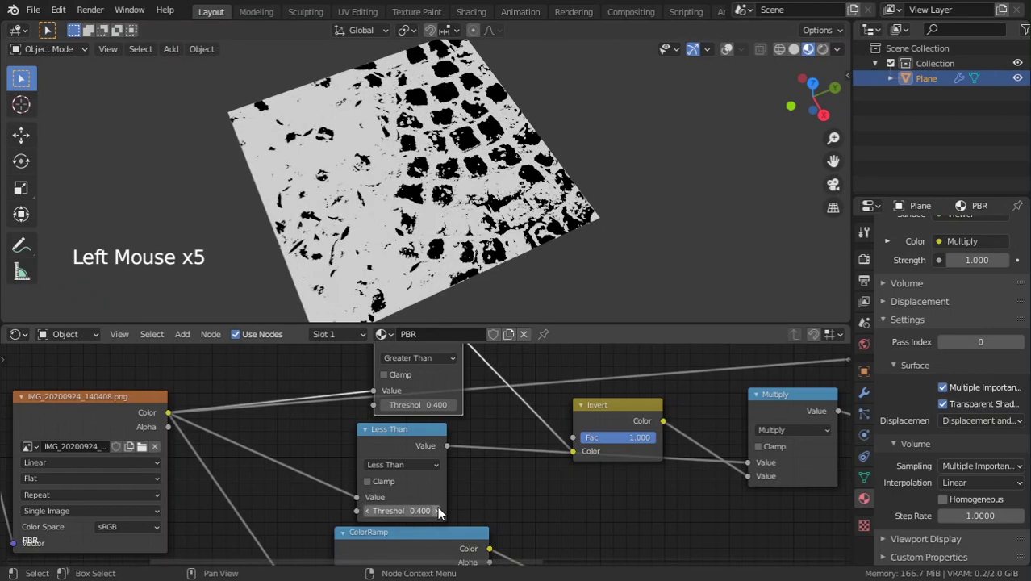
left_click(365, 510)
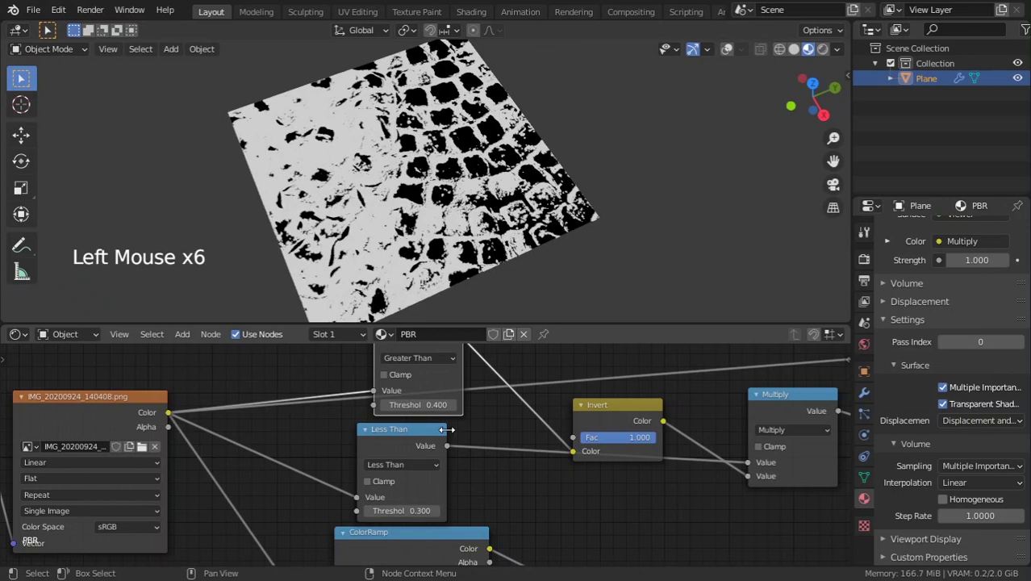
left_click(455, 404)
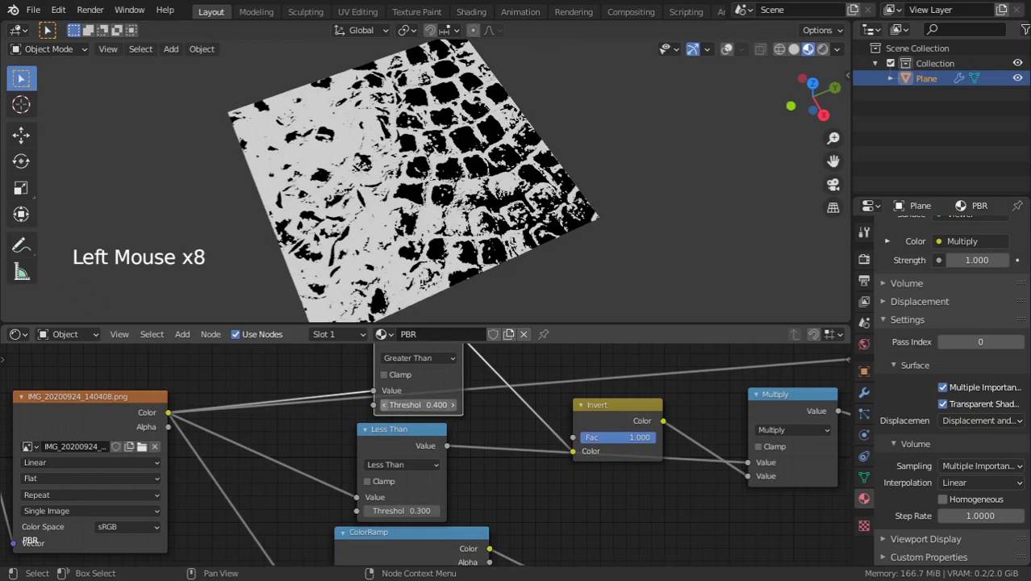
left_click(384, 404)
left_click(384, 404)
left_click(453, 404)
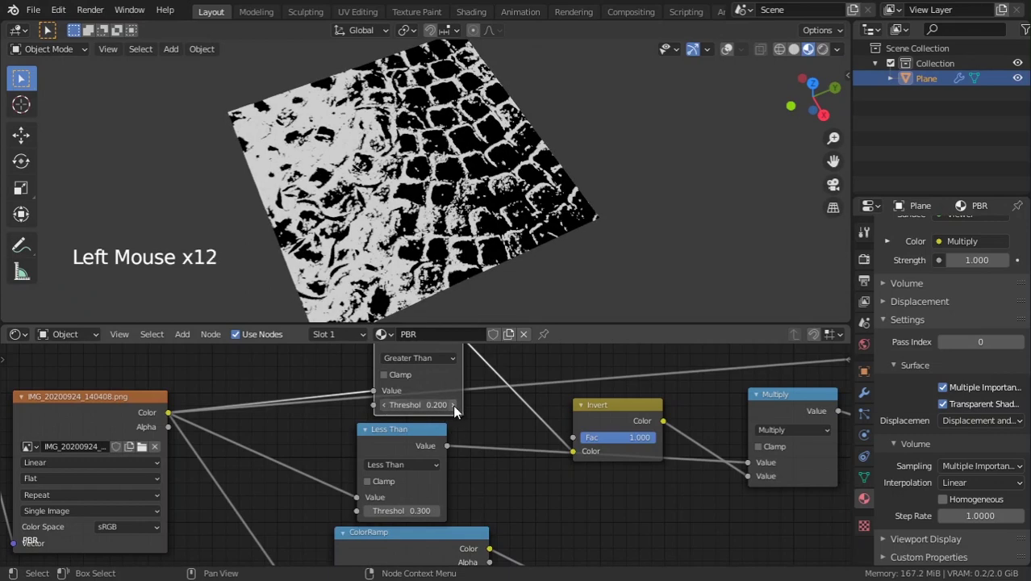
scroll(677, 498, "down", 4)
middle_click_drag(677, 498, 443, 471)
Add a Map Range node on the link after the Multiply node.
scroll(443, 471, "up", 2)
key("shift+a")
left_click(375, 388)
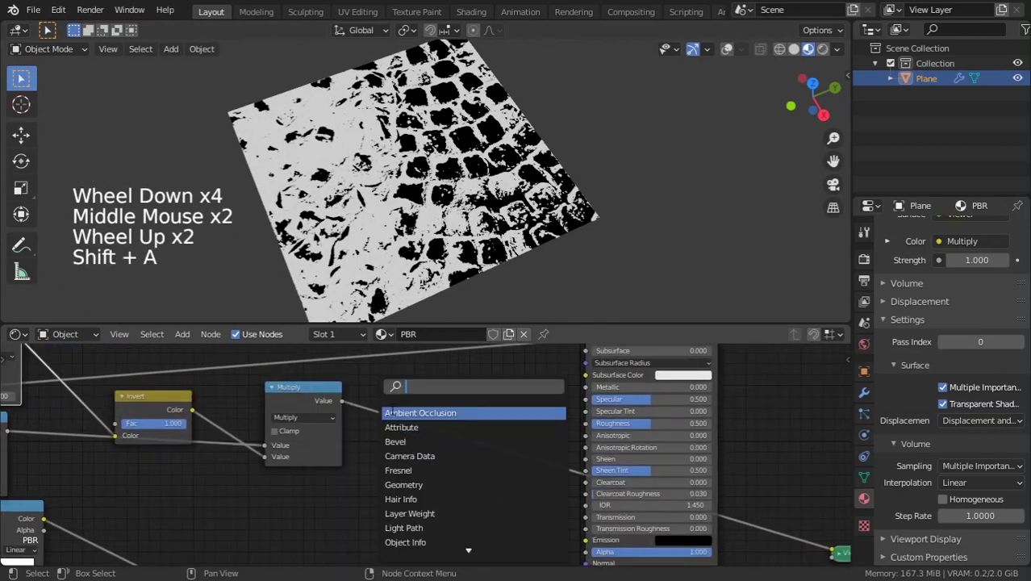
type("map")
key("Down")
key("Down")
key("Down")
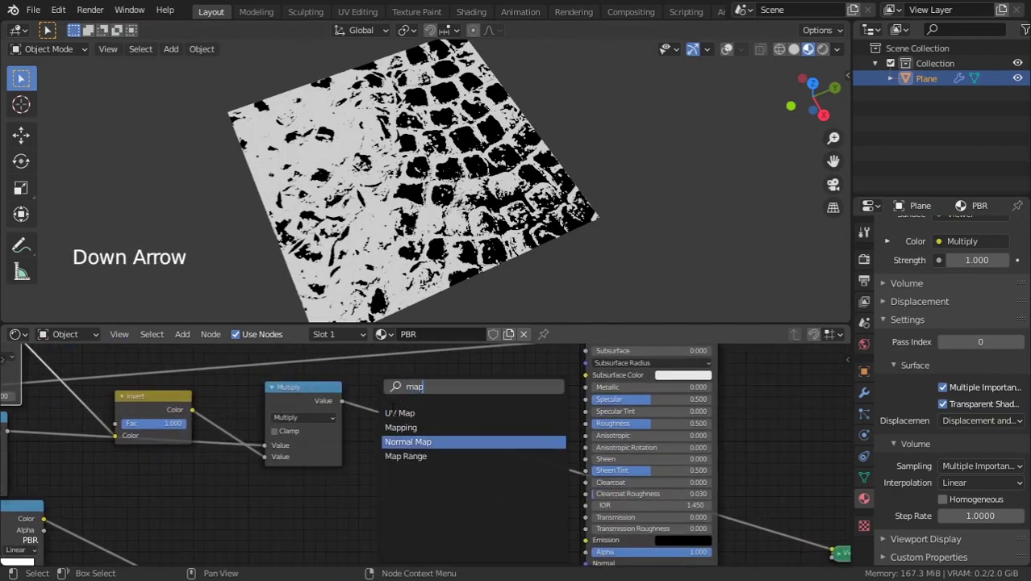
key("Return")
left_click(391, 409)
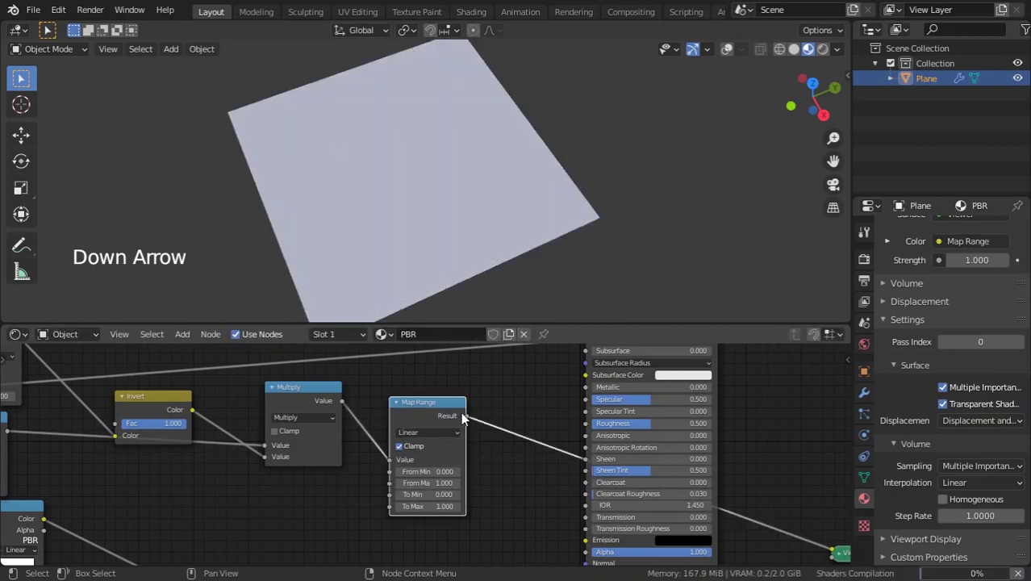
Set Map Range To Min to 0 and To Max to 0.4.
scroll(461, 411, "up", 7)
middle_click_drag(463, 445, 497, 393)
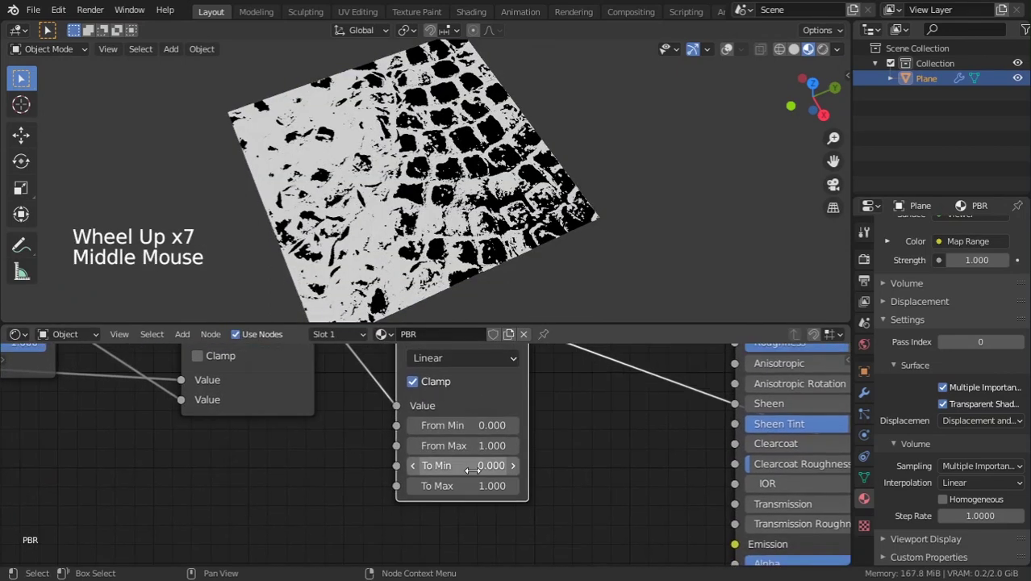
left_click(473, 469)
double_click(432, 466)
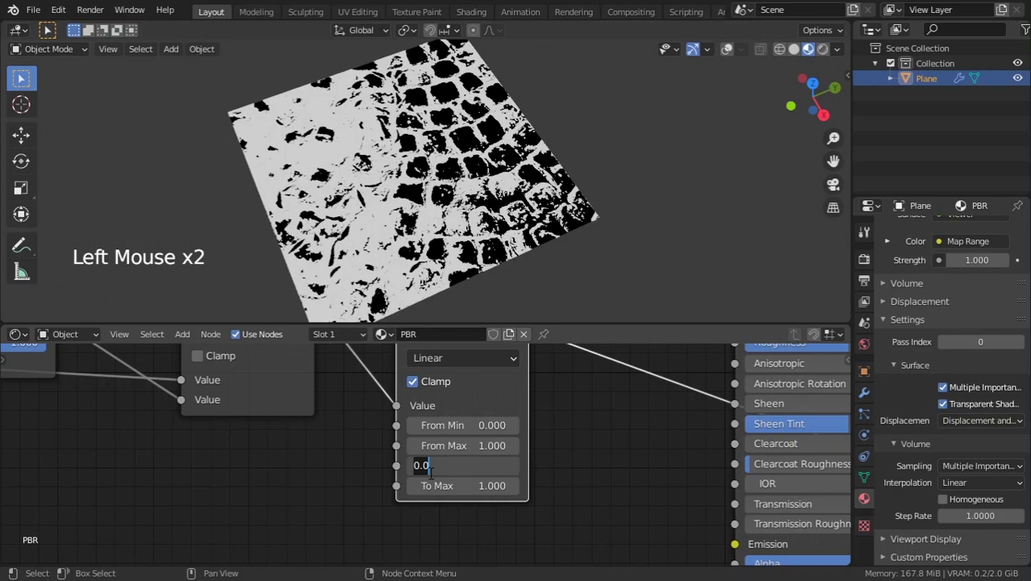
type(".01")
key("Return")
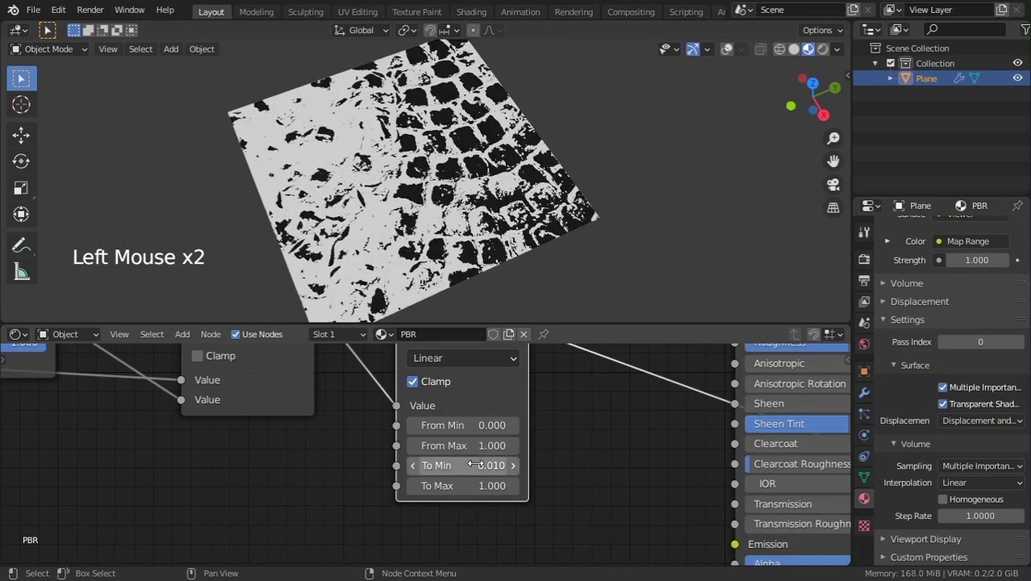
left_click(474, 466)
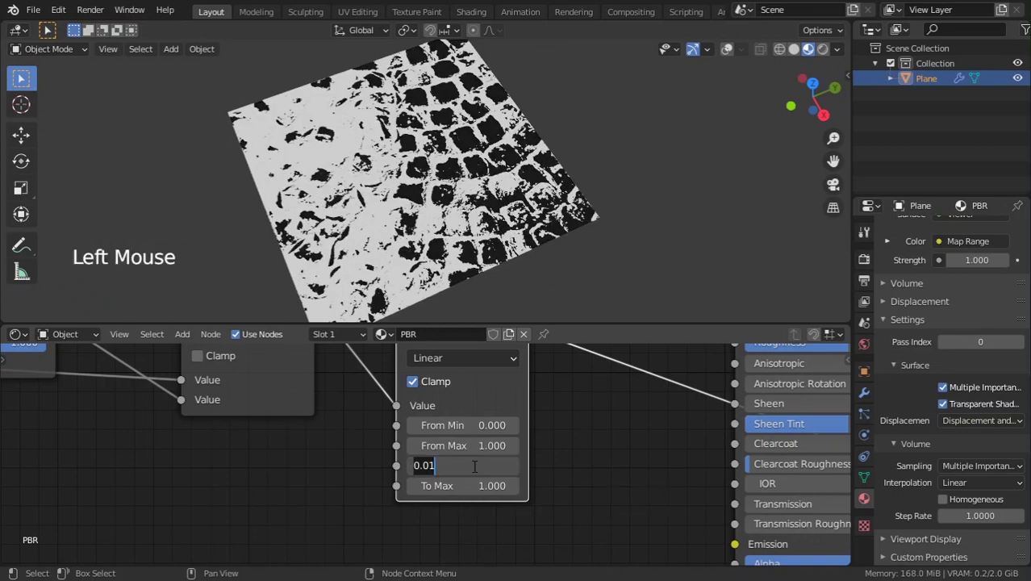
type("0")
left_click(471, 490)
middle_click_drag(438, 501, 425, 480)
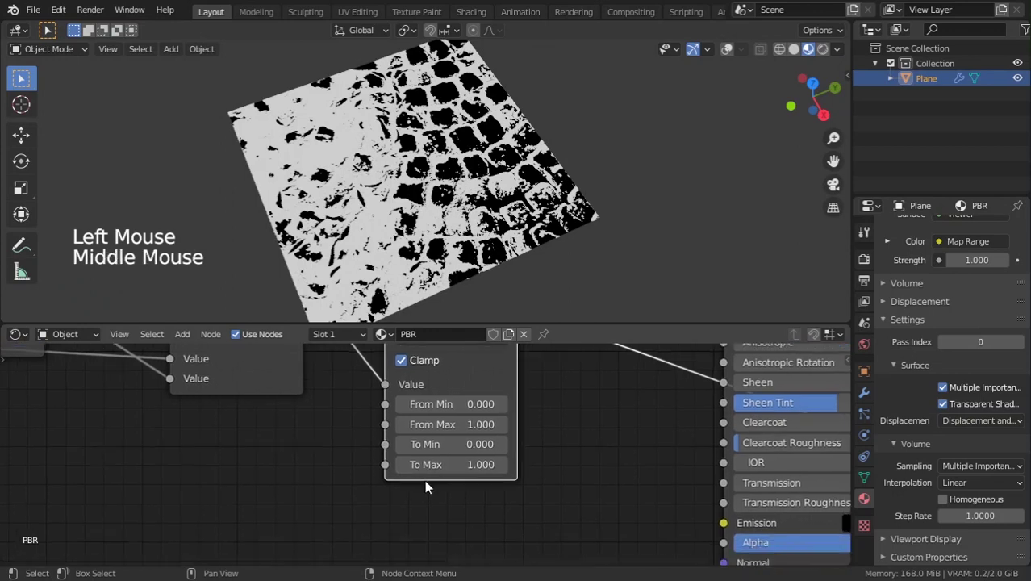
scroll(424, 479, "up", 4)
left_click(444, 466)
type(".")
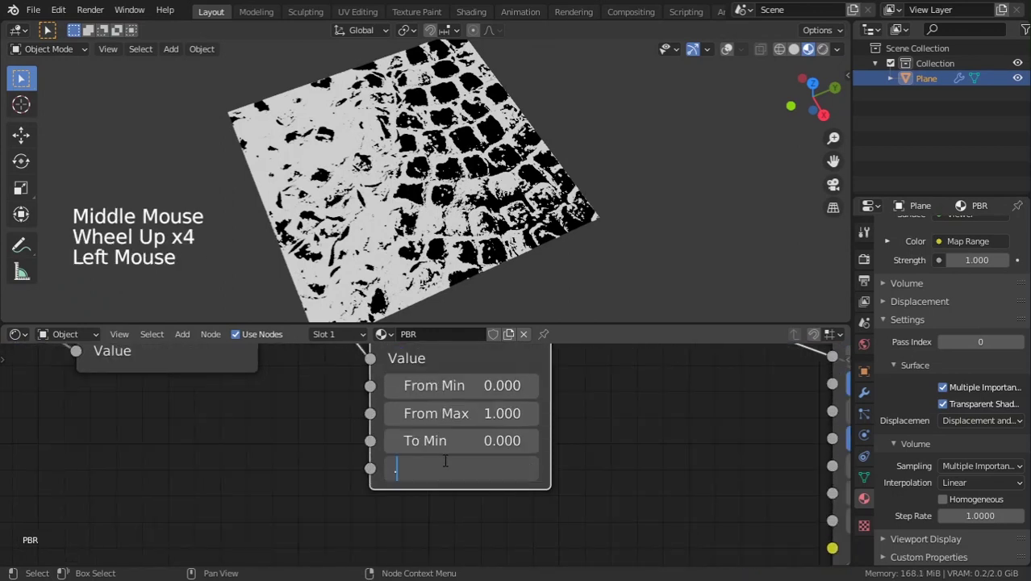
type("4")
key("Return")
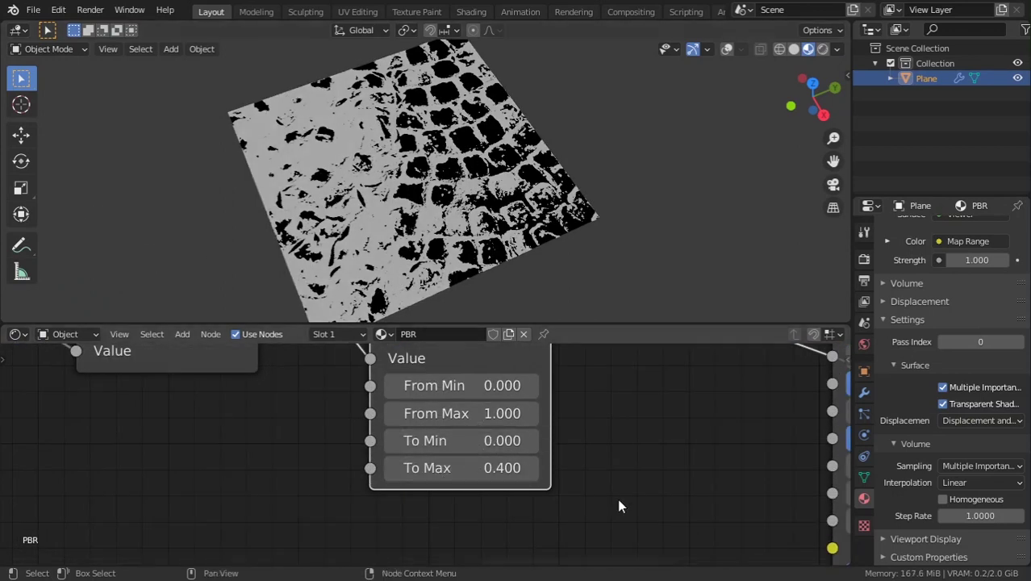
middle_click_drag(620, 506, 561, 508)
scroll(561, 508, "down", 3)
middle_click_drag(516, 414, 489, 454)
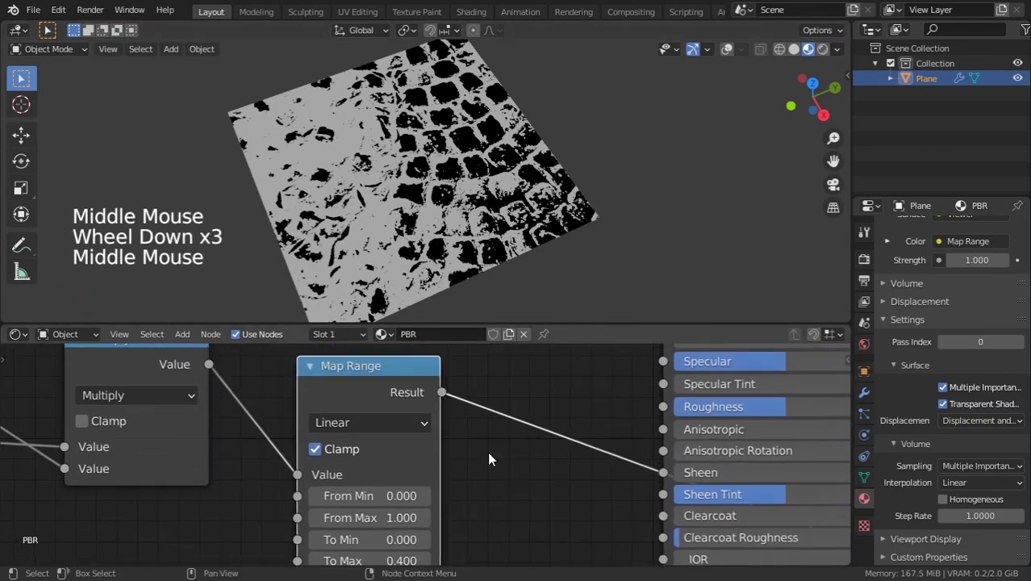
scroll(453, 409, "down", 4)
Preview the full Principled BSDF material on the plane.
middle_click_drag(452, 408, 618, 346)
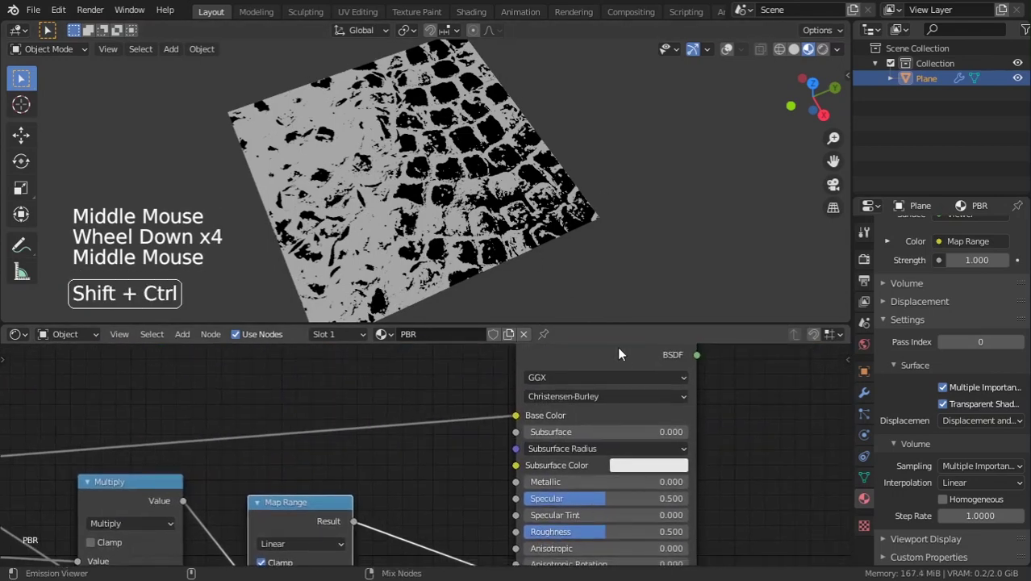
scroll(677, 430, "down", 3)
scroll(534, 373, "down", 4)
left_click(530, 403, "ctrl+shift")
Connect the Map Range Result to the Principled BSDF Roughness socket.
scroll(542, 467, "down", 3)
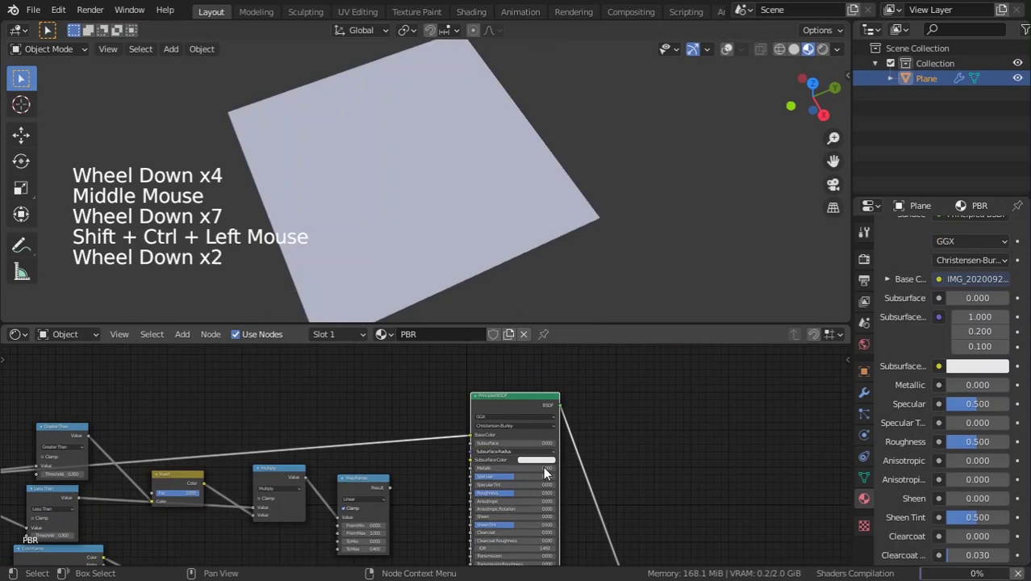
middle_click_drag(543, 466, 540, 396)
middle_click_drag(534, 435, 542, 479)
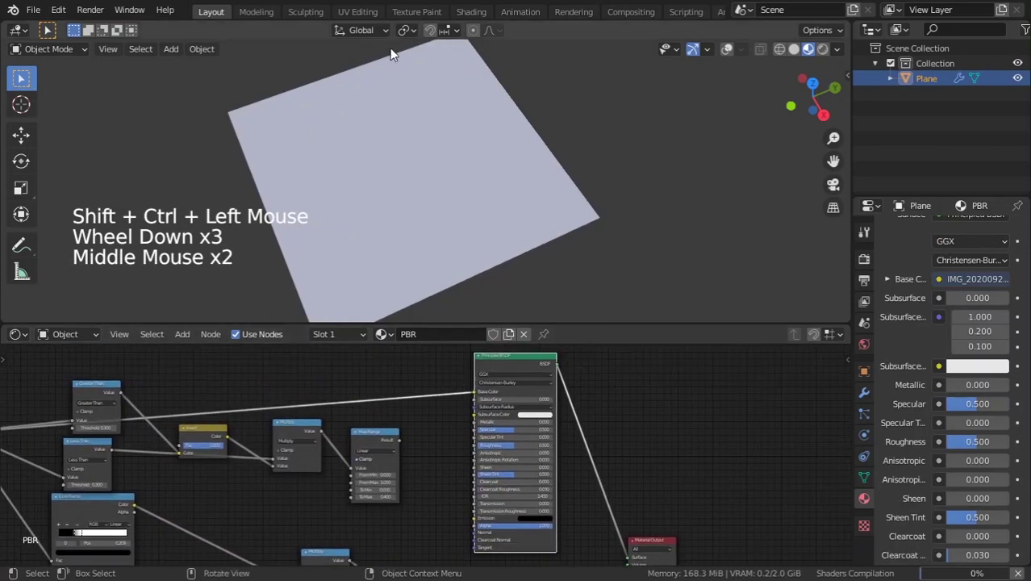
middle_click_drag(407, 397, 450, 388)
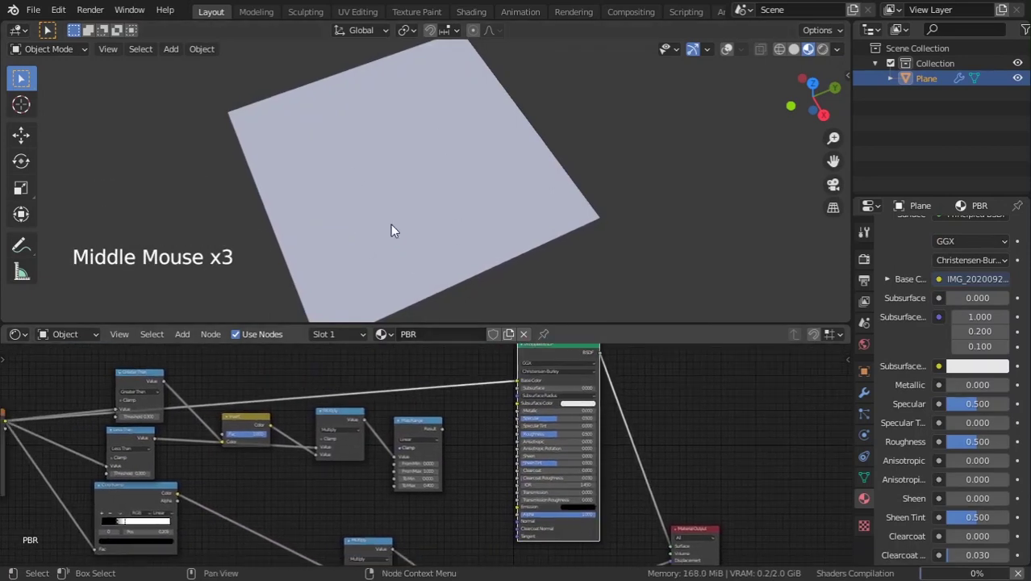
middle_click_drag(394, 226, 524, 290)
scroll(464, 222, "up", 3)
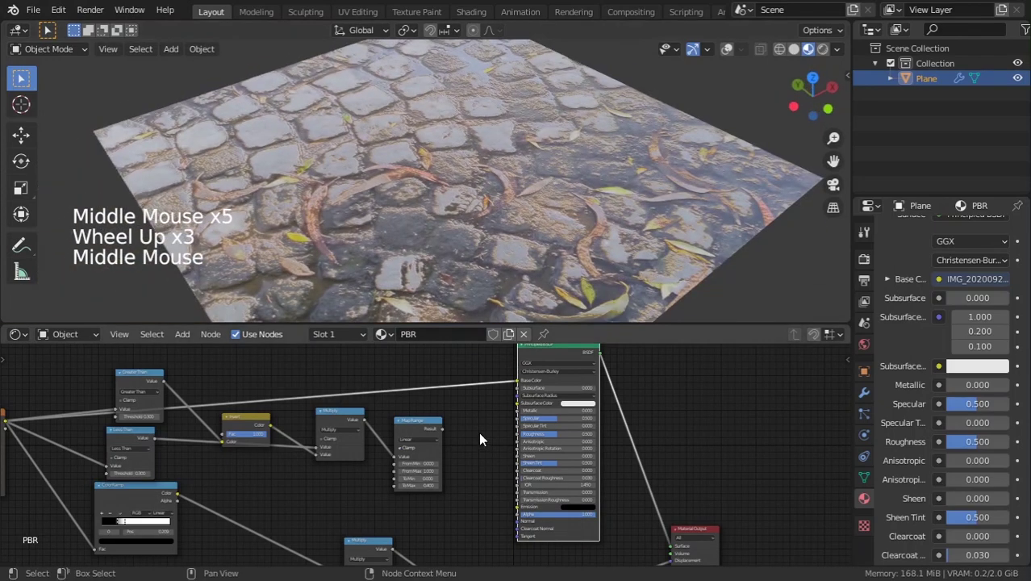
scroll(413, 424, "up", 5)
left_click_drag(450, 416, 560, 424)
scroll(535, 152, "down", 2)
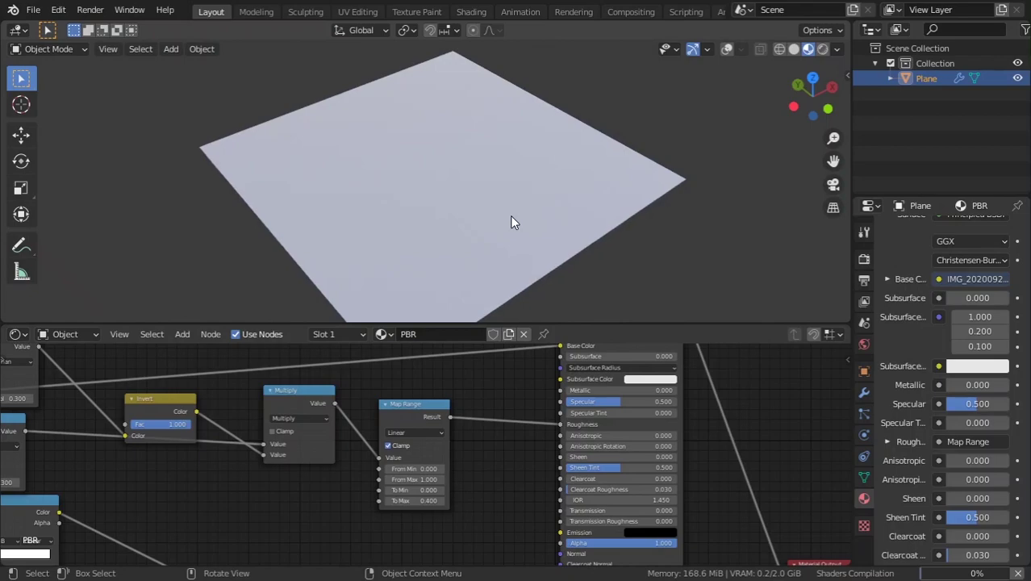
scroll(511, 216, "down", 4)
scroll(447, 262, "up", 4)
middle_click_drag(457, 260, 528, 226)
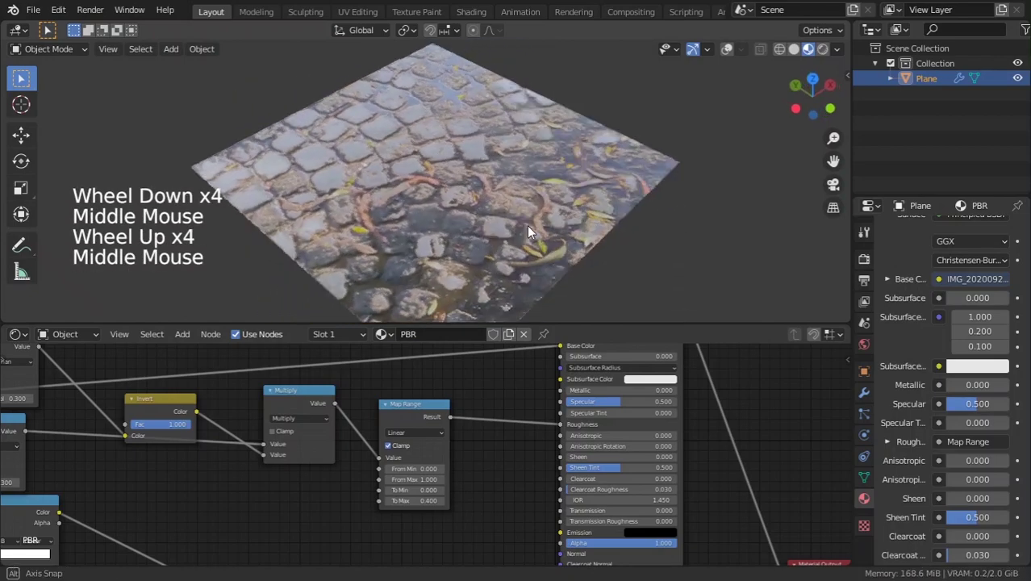
scroll(406, 225, "up", 4)
mouse_move(407, 225)
middle_mouse_down()
mouse_move(386, 189)
mouse_move(391, 212)
mouse_move(420, 211)
middle_mouse_up()
mouse_move(420, 212)
middle_mouse_down()
mouse_move(441, 217)
mouse_move(413, 205)
middle_mouse_up()
middle_click_drag(413, 206, 390, 58)
scroll(592, 281, "up", 3)
middle_click_drag(693, 167, 427, 26, "shift")
scroll(592, 281, "up", 2)
scroll(408, 209, "down", 13)
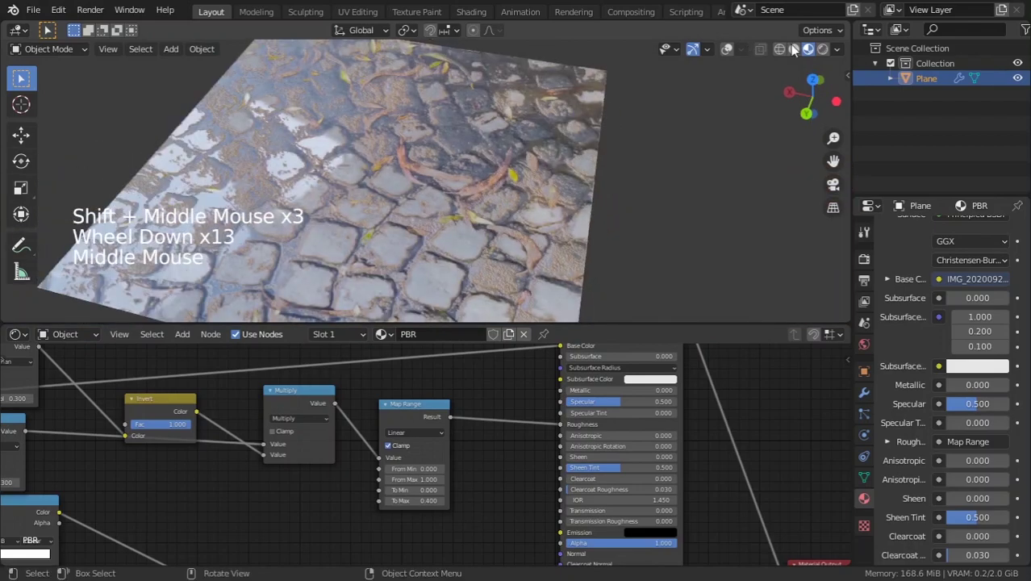
Switch the viewport to Rendered shading and orbit to a top-down view of the cobblestones.
left_click(822, 49)
scroll(576, 141, "down", 5)
middle_click_drag(576, 140, 555, 160)
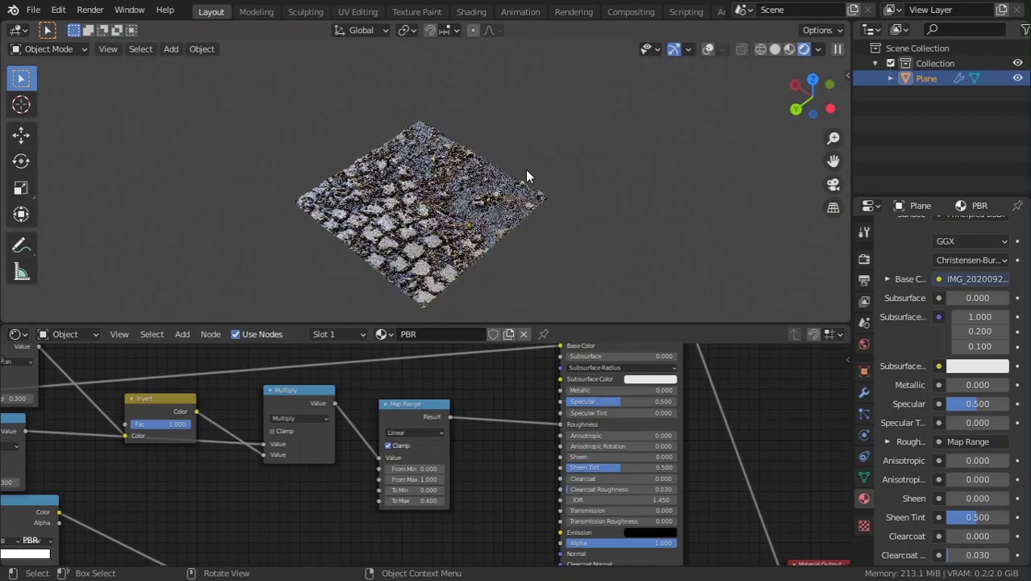
middle_click_drag(525, 170, 457, 215)
scroll(507, 201, "up", 3)
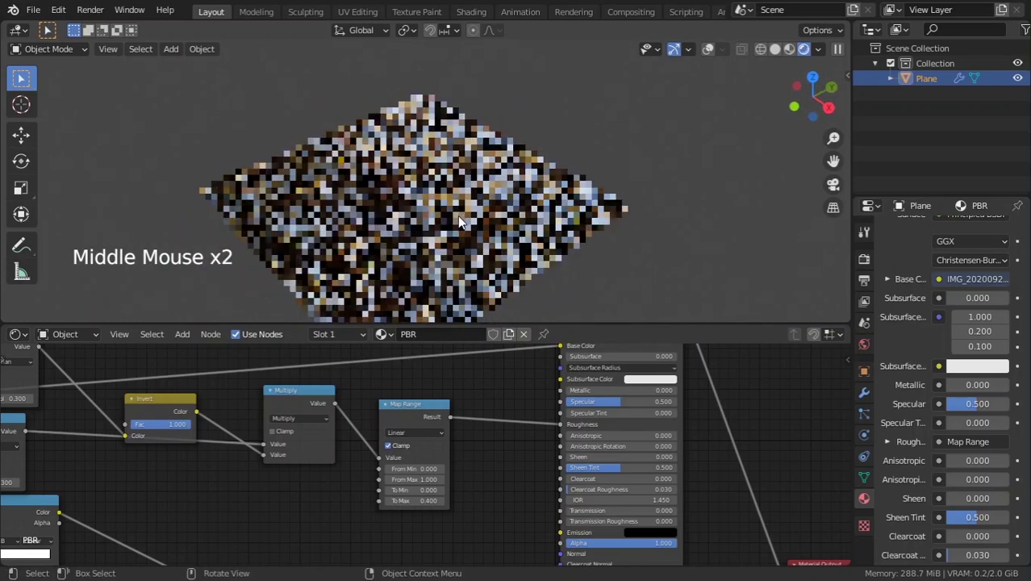
scroll(457, 272, "down", 1)
scroll(501, 450, "down", 9)
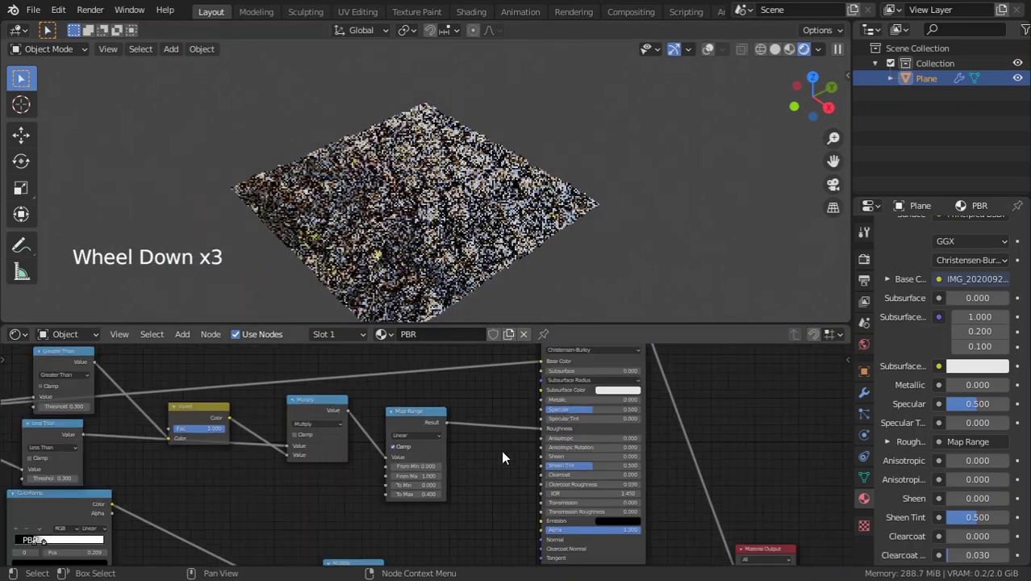
scroll(510, 458, "down", 3)
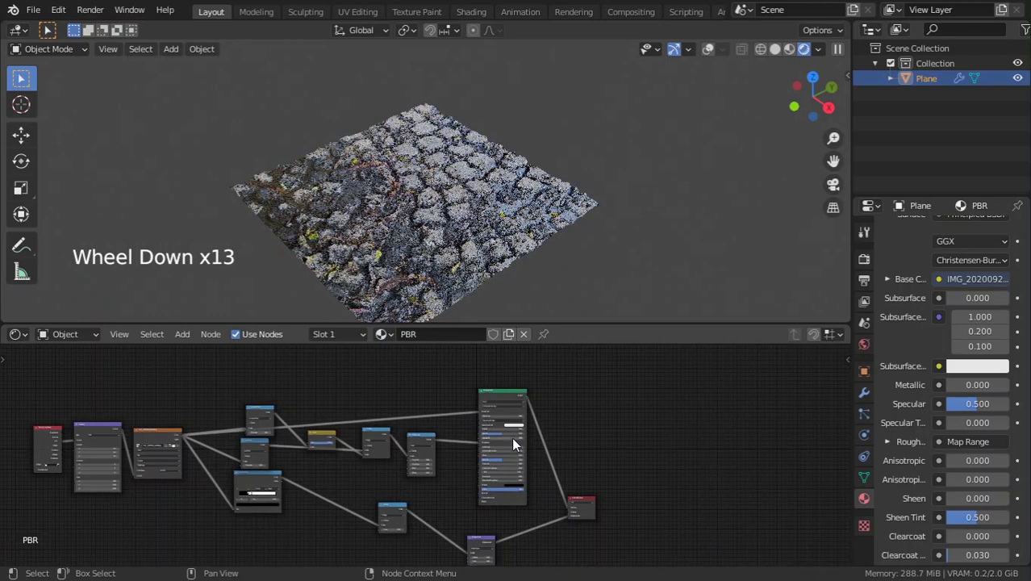